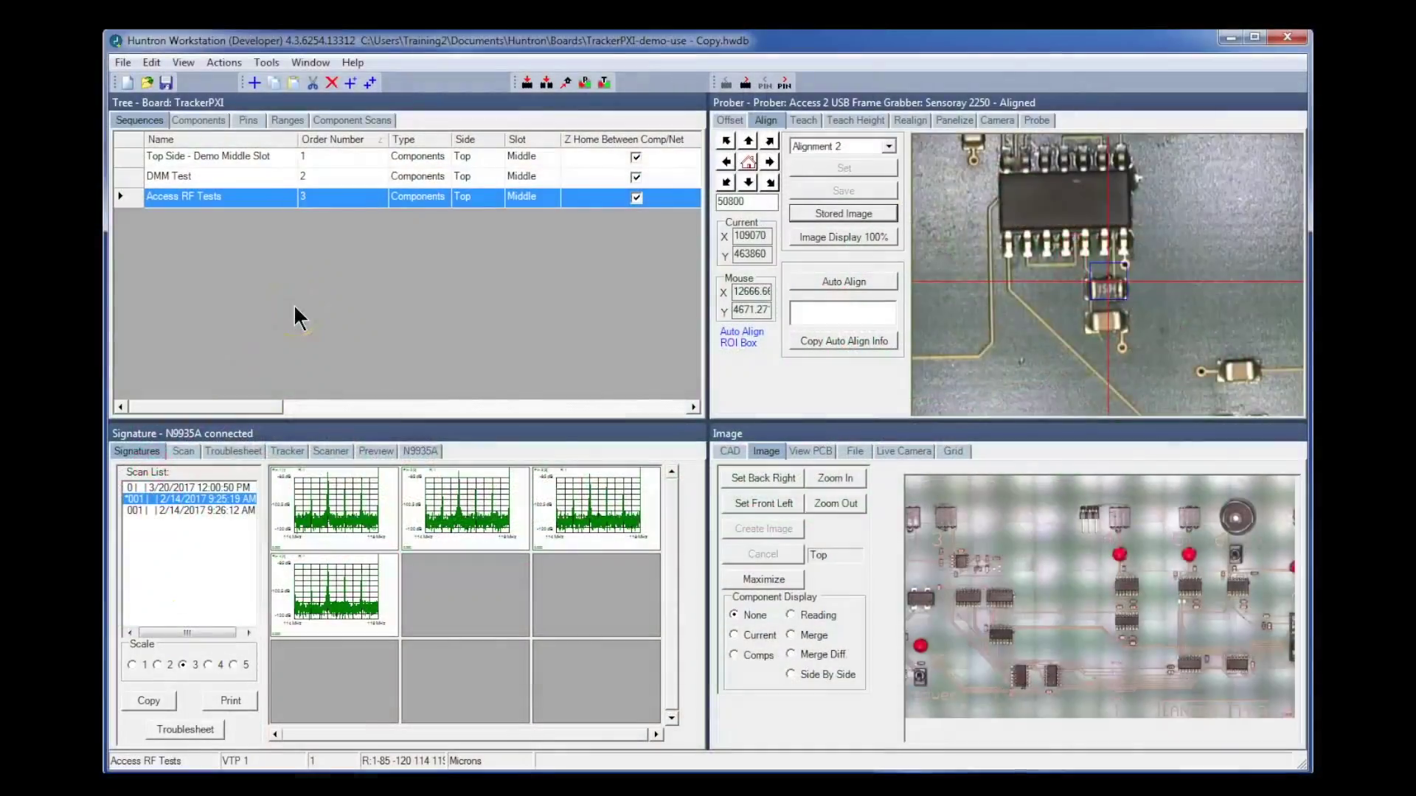
Add VTP 7 to the component list as a Probe-package component with 1 pin
{"action": "left_click", "coordinate": [138, 120]}
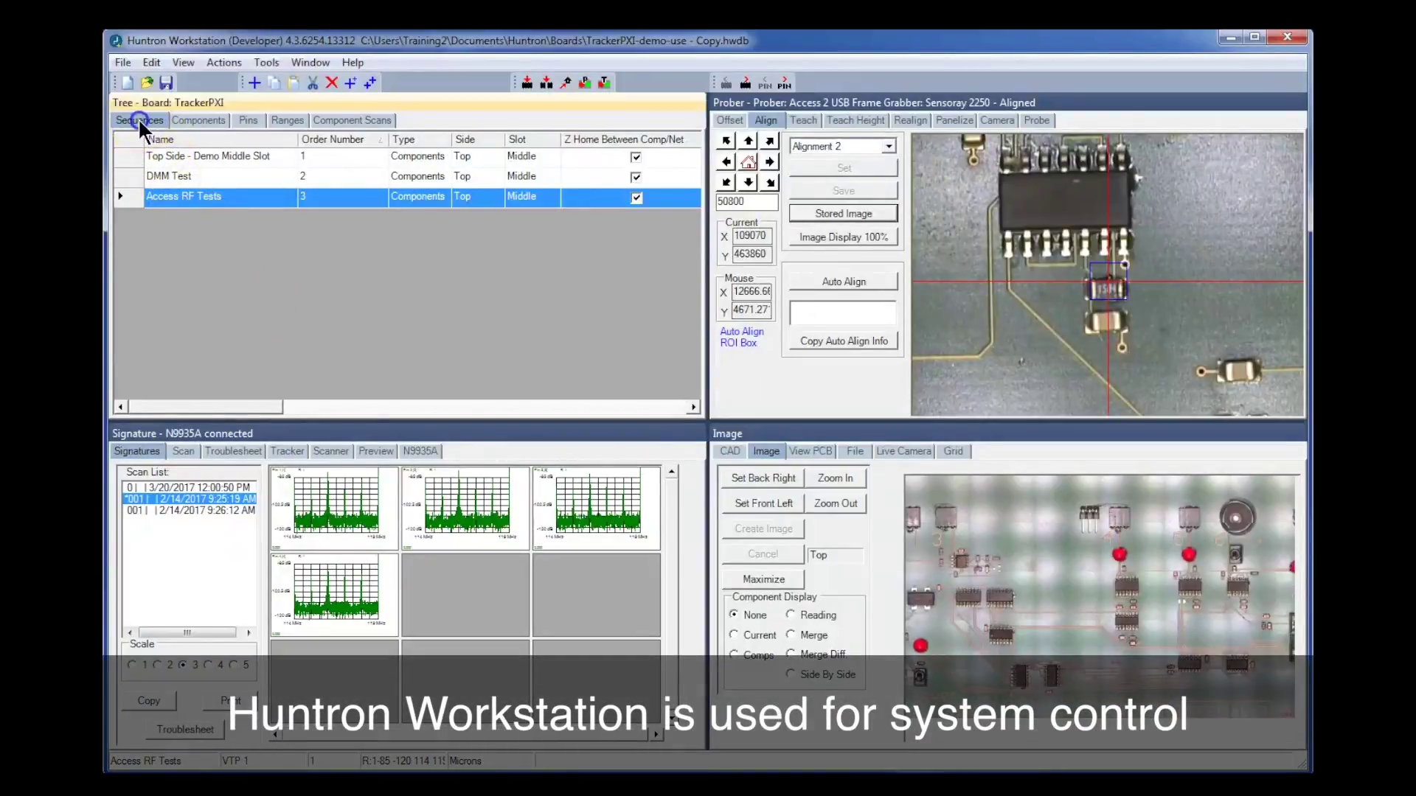
{"action": "left_click", "coordinate": [193, 121]}
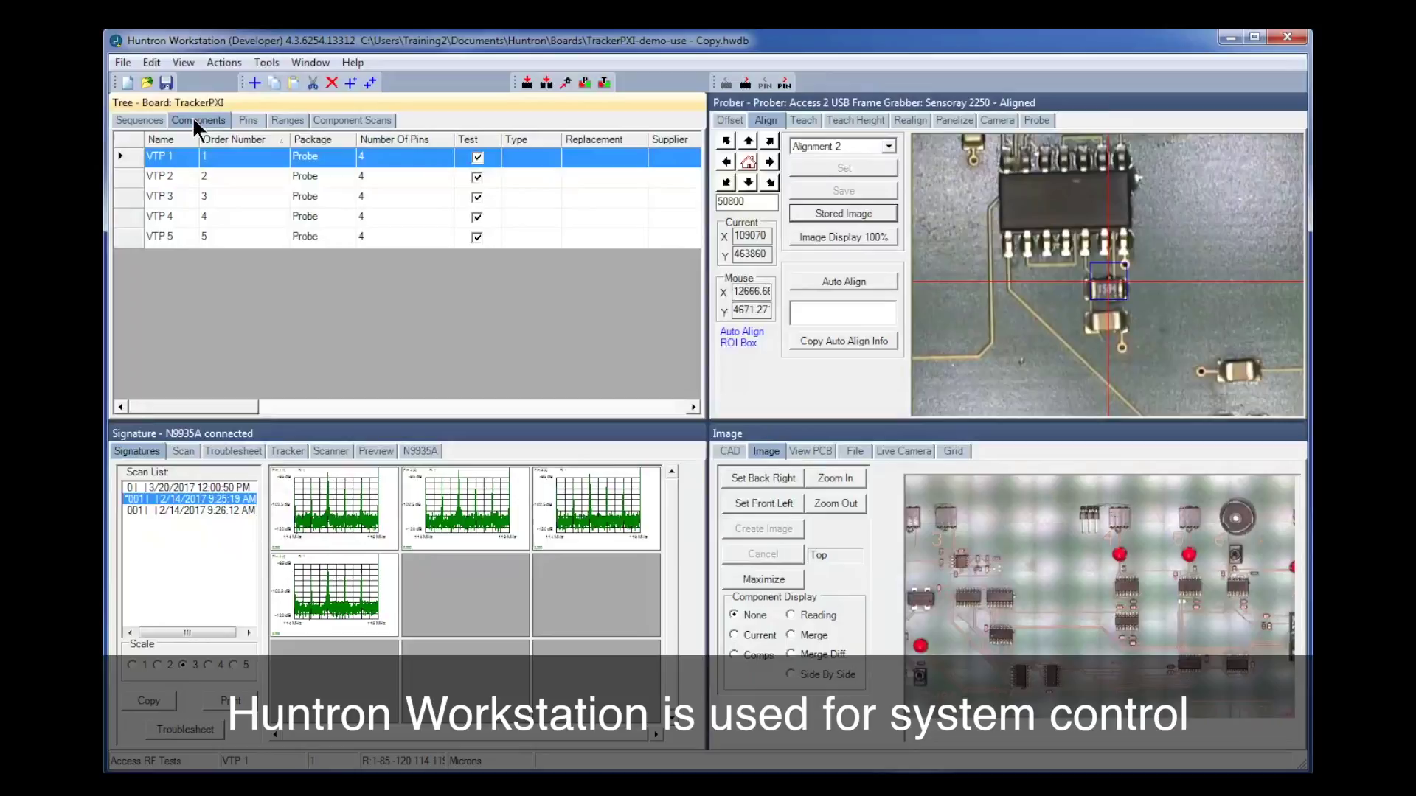
{"action": "left_click", "coordinate": [253, 82]}
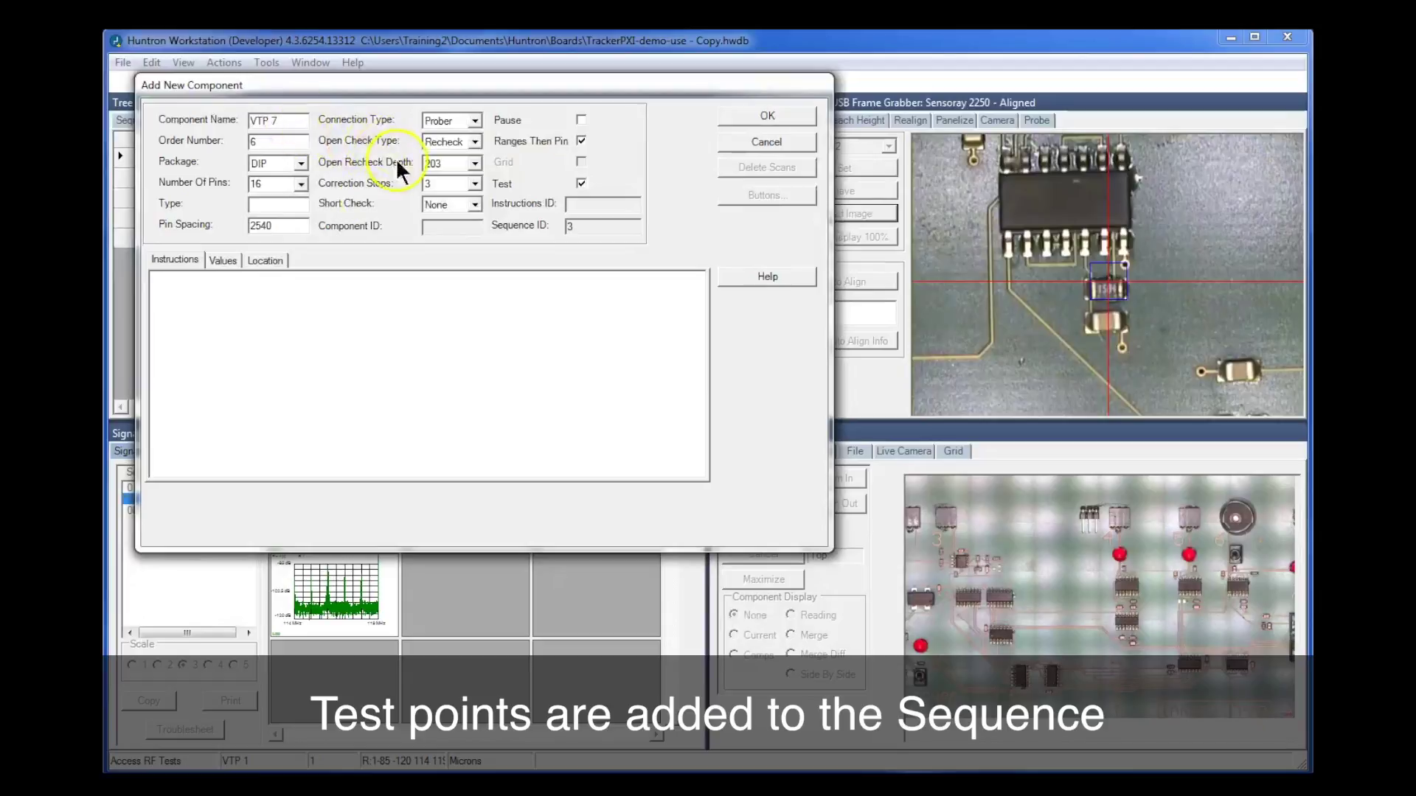
{"action": "left_click", "coordinate": [302, 163]}
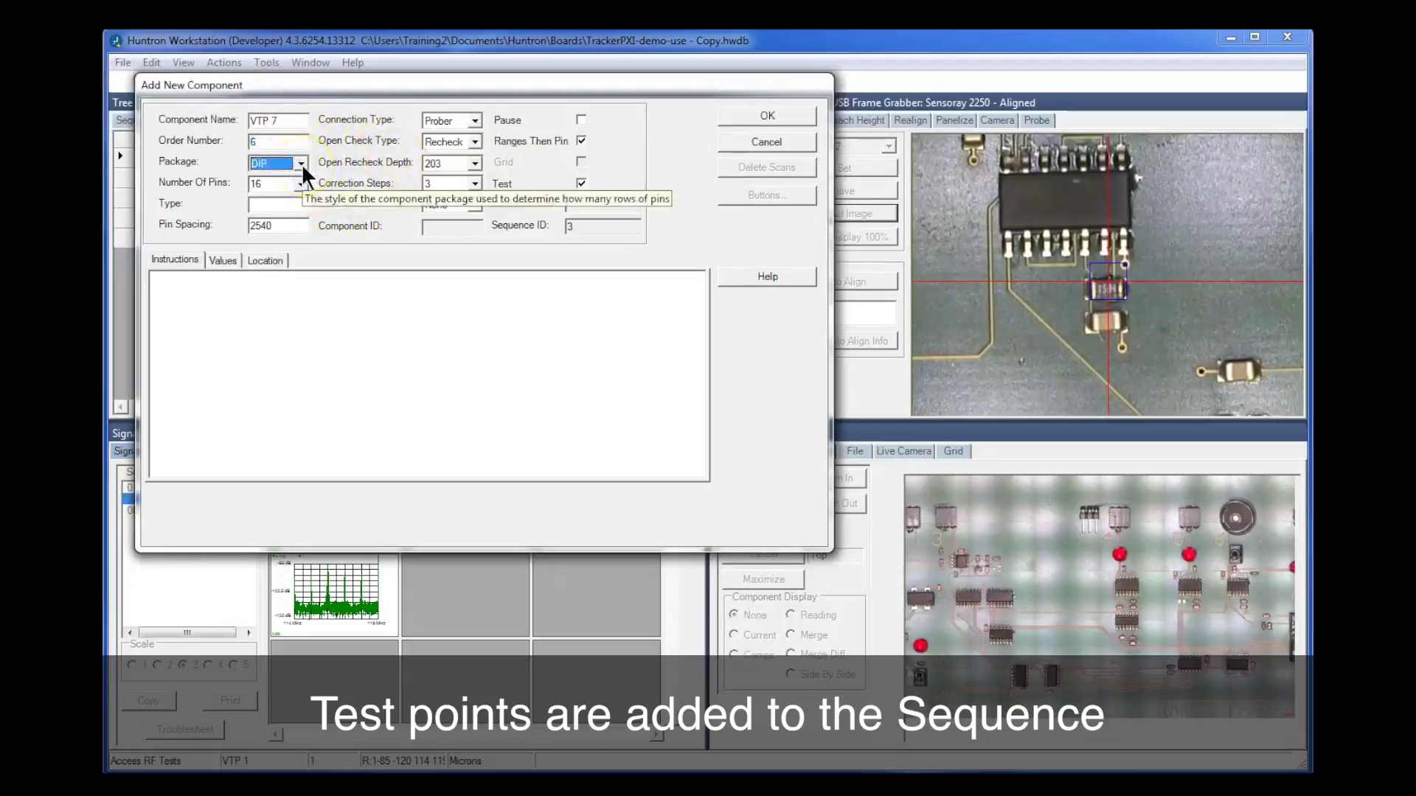
{"action": "key", "text": "p"}
{"action": "key", "text": "Tab"}
{"action": "type", "text": "1"}
{"action": "left_click", "coordinate": [729, 116]}
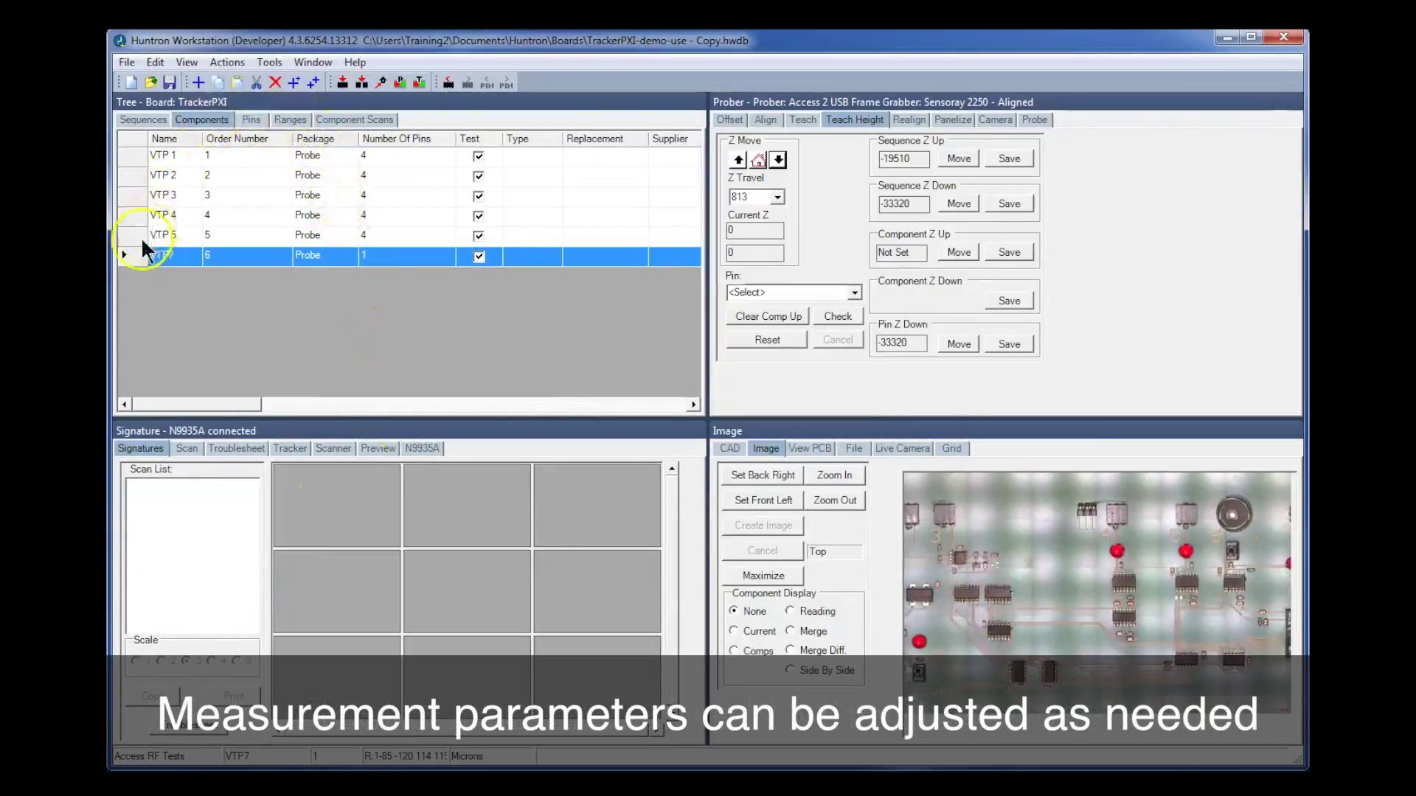
Open range 1 for editing and set its maximum signal to -80 dB
{"action": "left_click", "coordinate": [290, 119]}
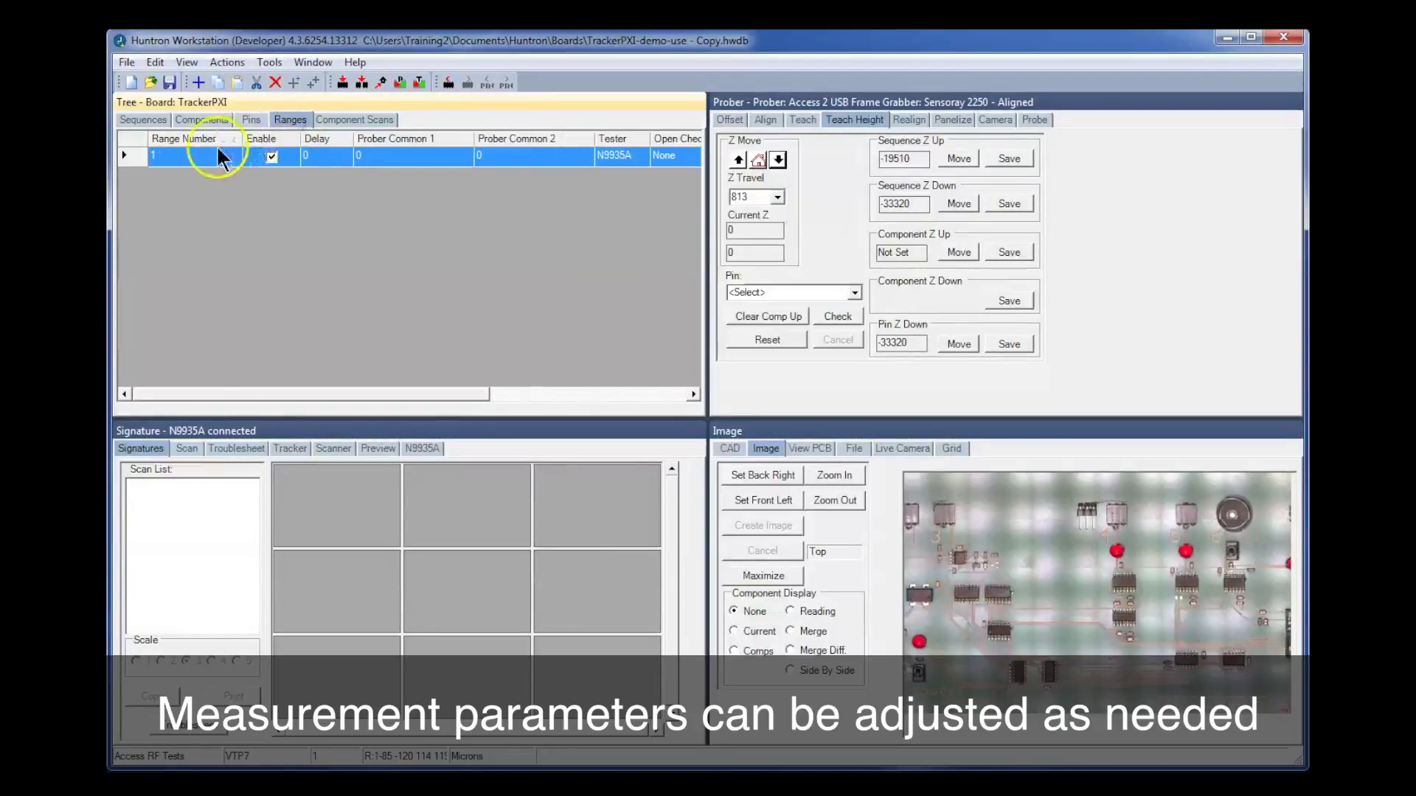
{"action": "right_click", "coordinate": [136, 157]}
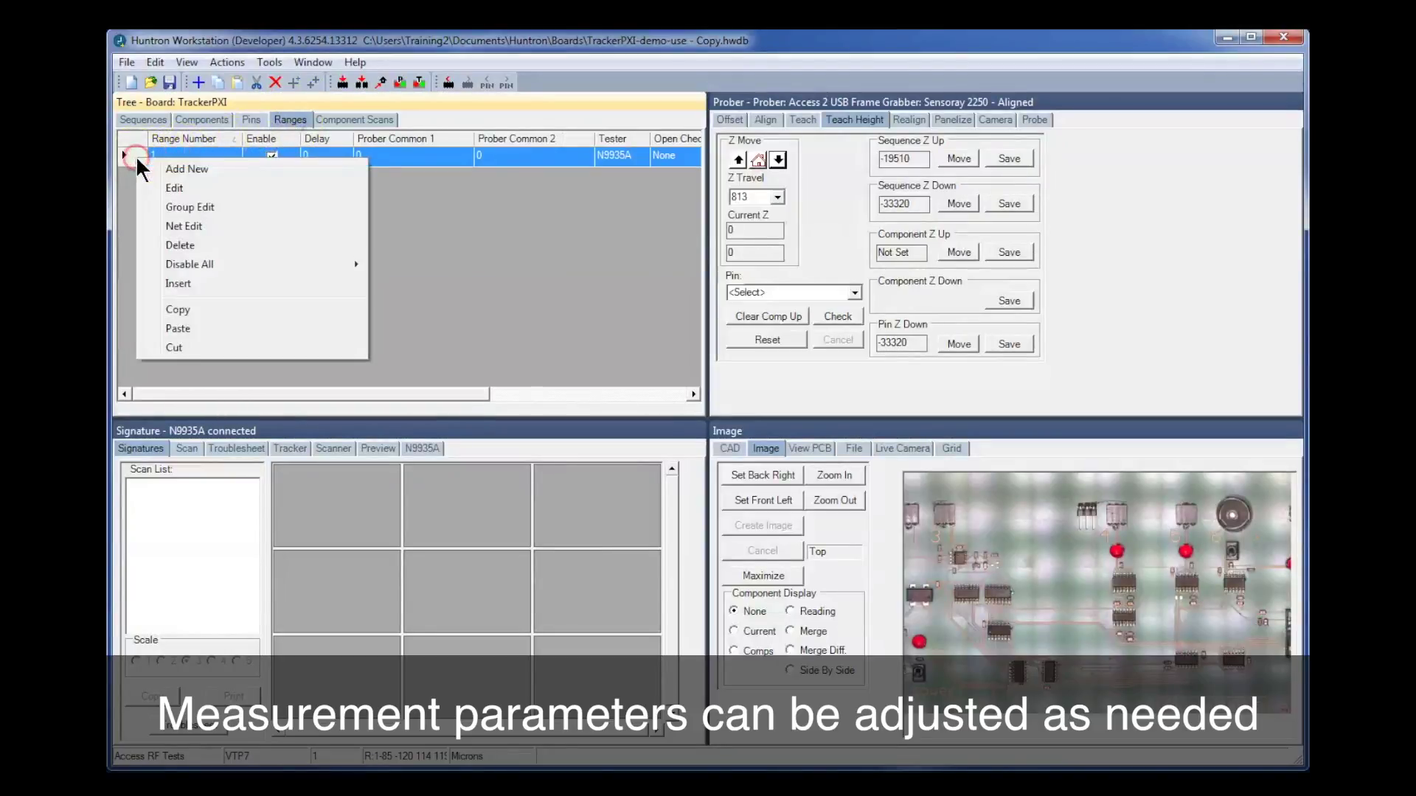
{"action": "left_click", "coordinate": [187, 183]}
{"action": "left_click", "coordinate": [395, 324]}
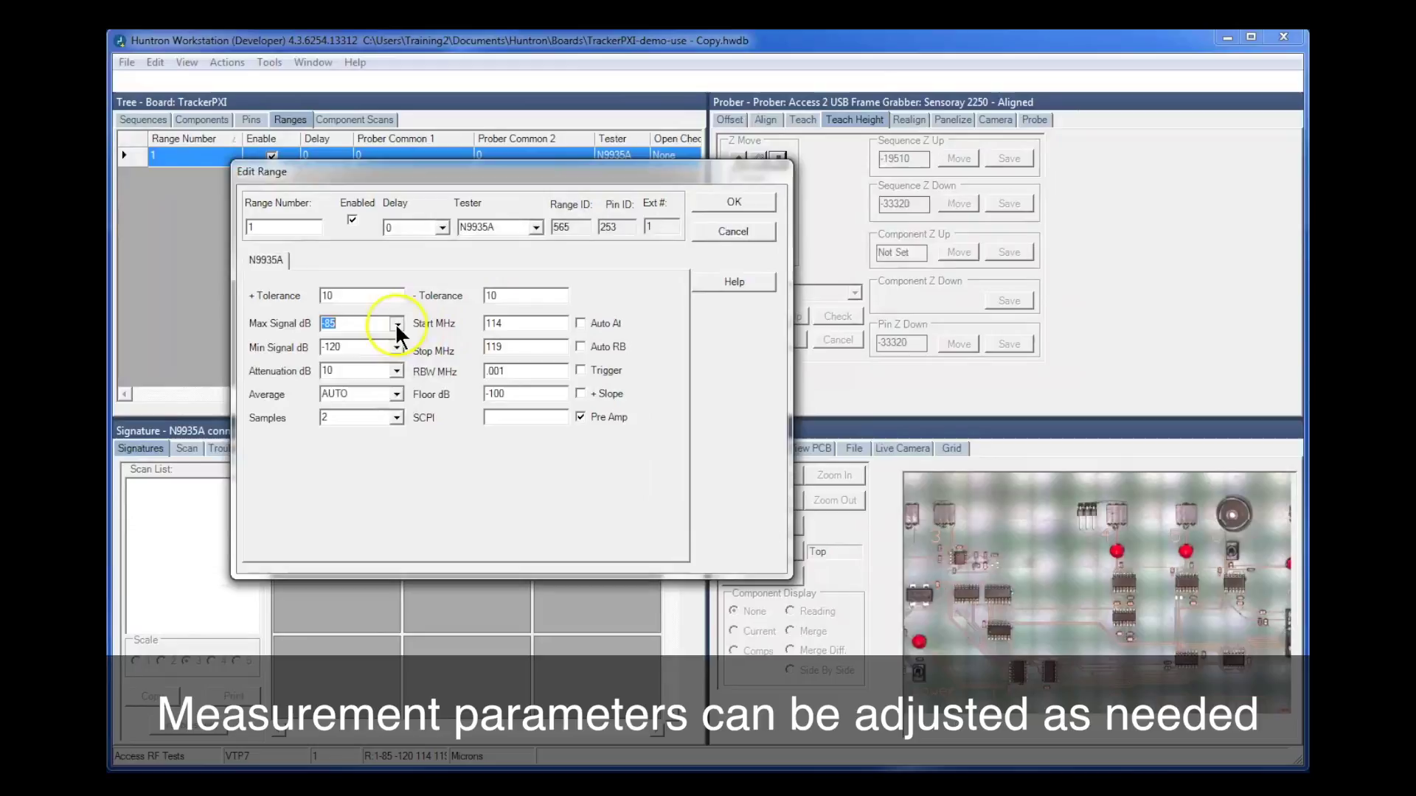
{"action": "left_click_drag", "start_coordinate": [396, 392], "coordinate": [396, 381]}
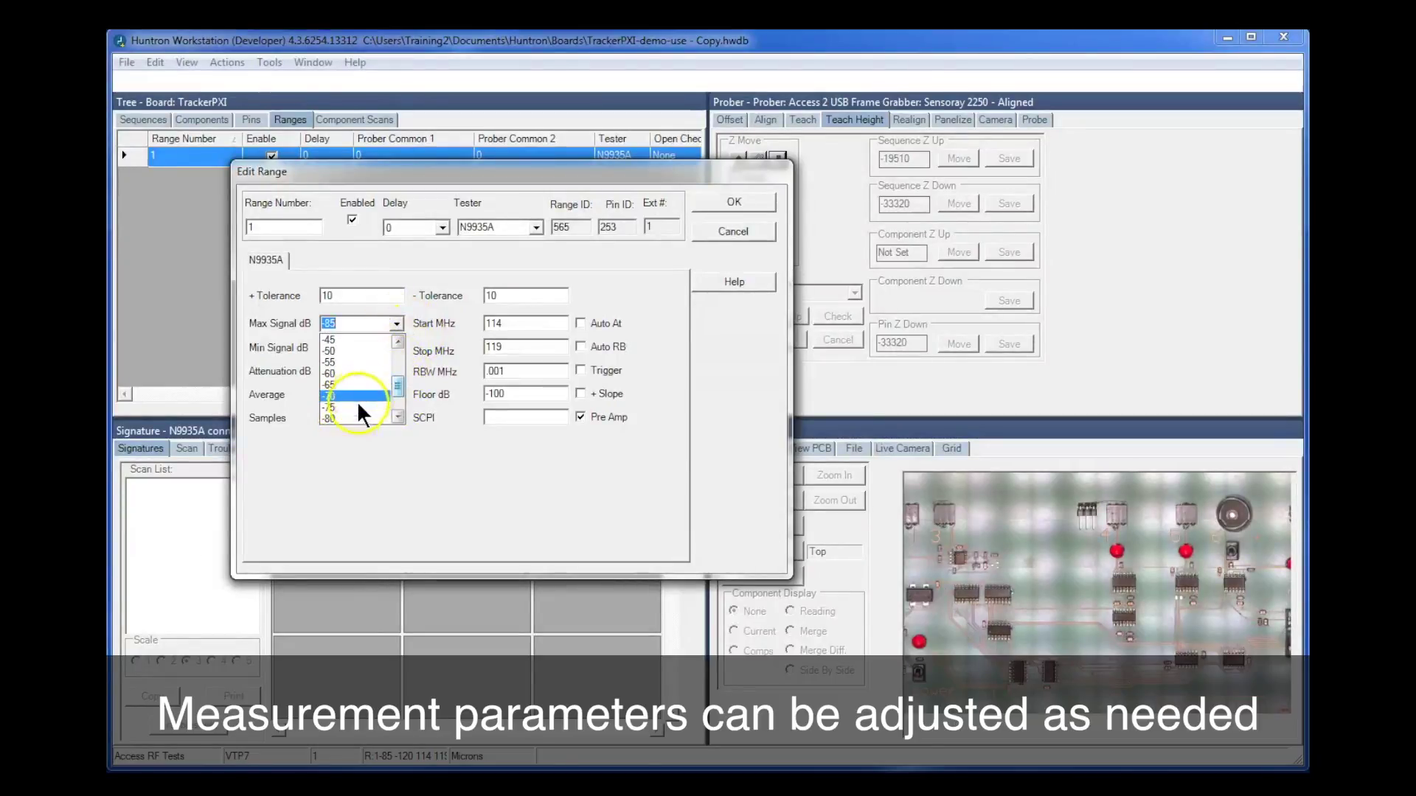
{"action": "left_click", "coordinate": [392, 417]}
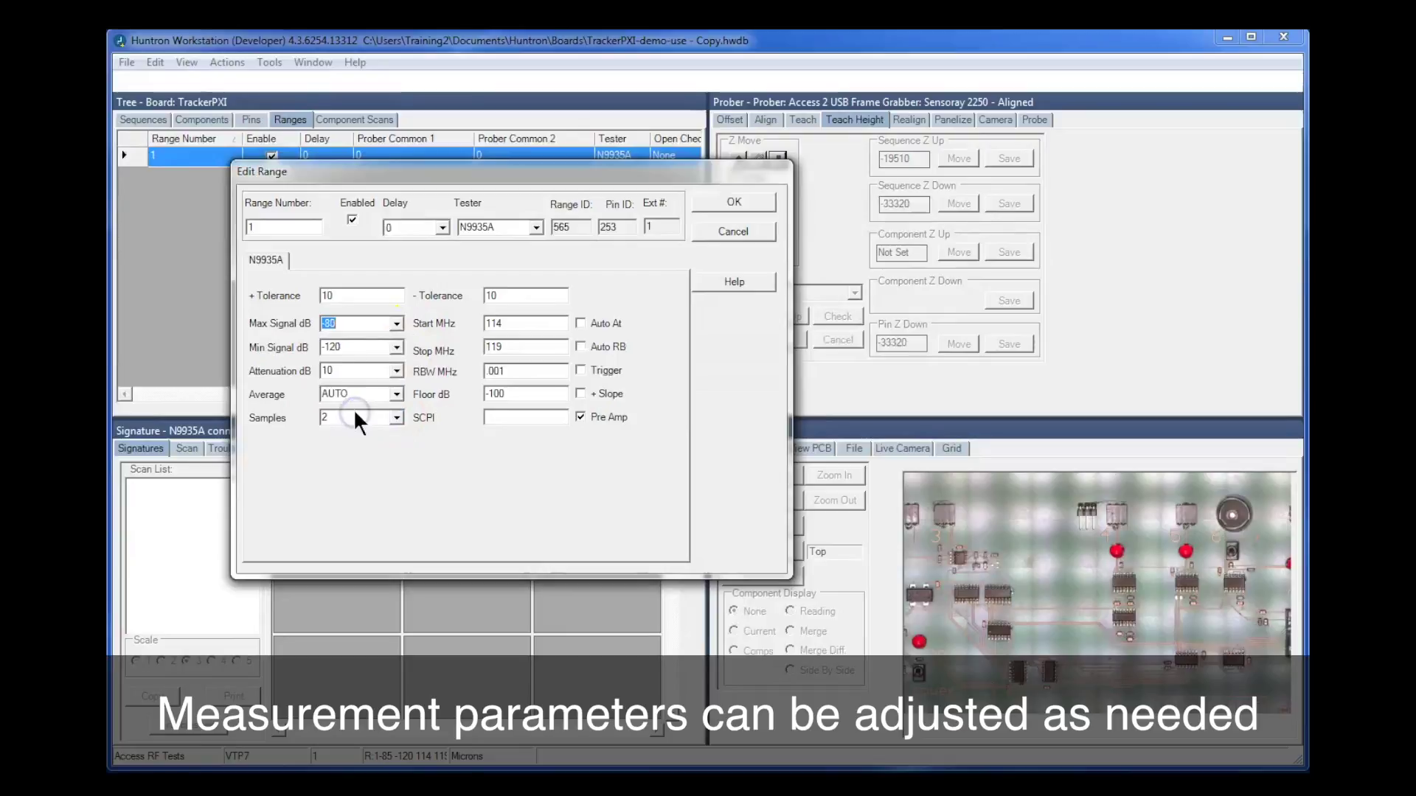
Set range 1 to 1 sample with a minus tolerance of 100
{"action": "left_click", "coordinate": [395, 347]}
{"action": "left_click", "coordinate": [366, 441]}
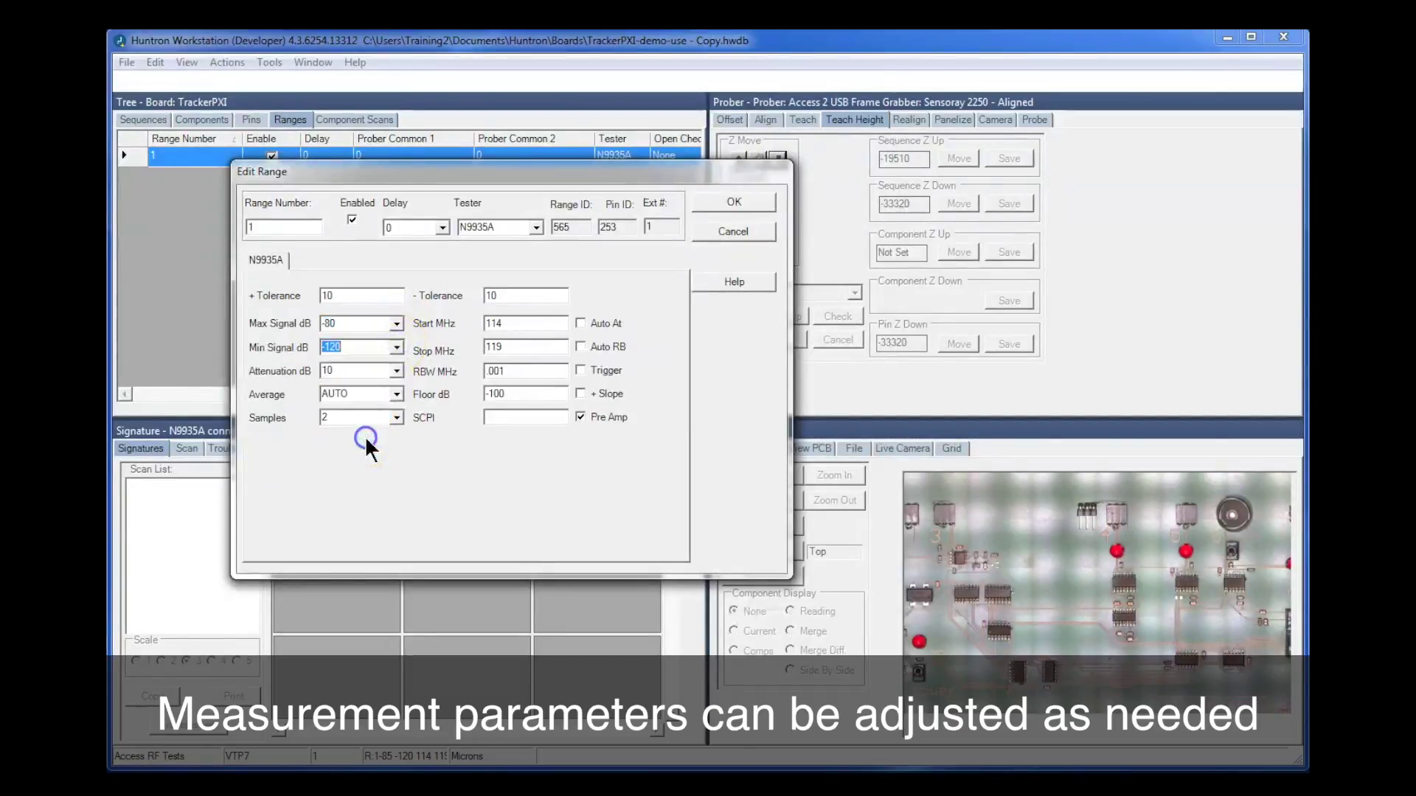
{"action": "left_click", "coordinate": [521, 297]}
{"action": "double_click", "coordinate": [488, 296]}
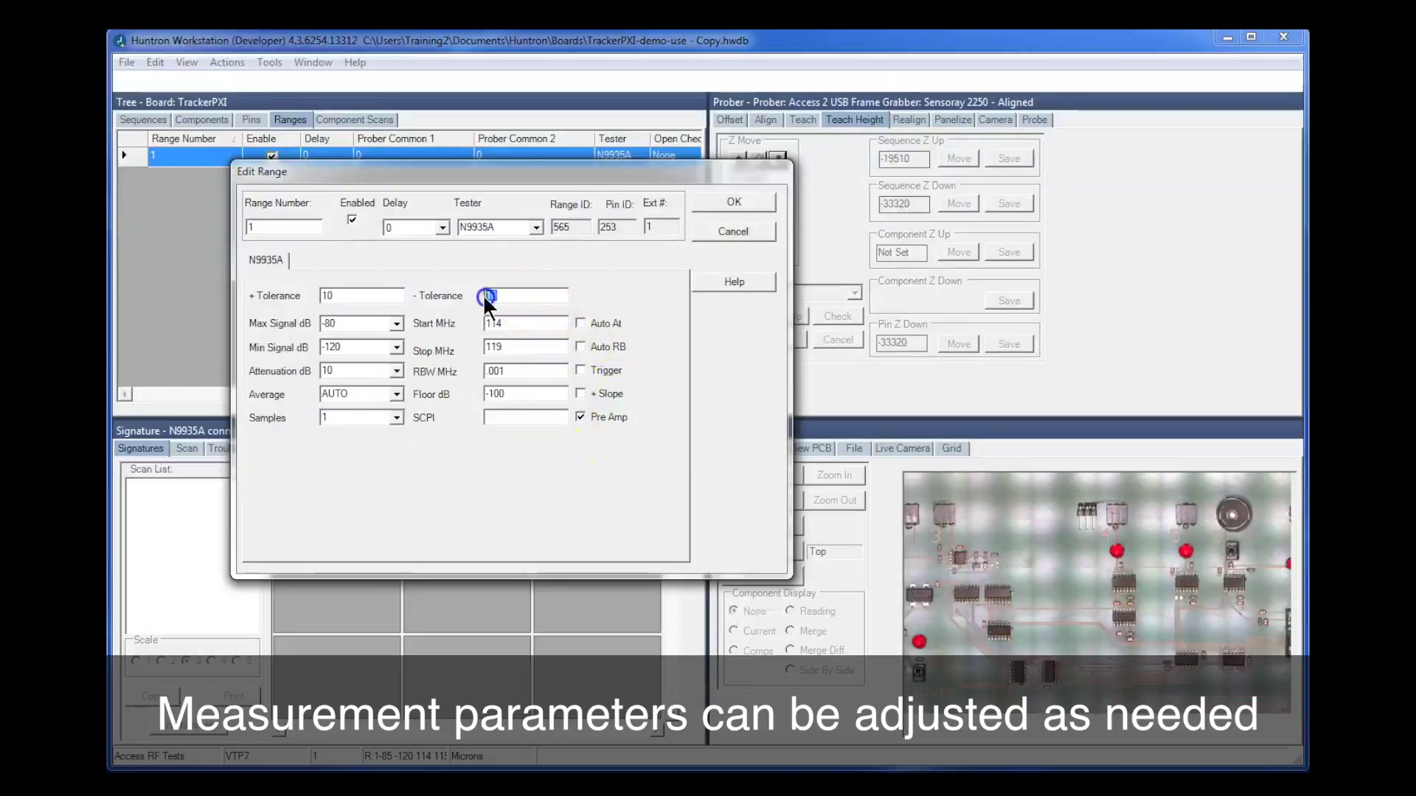
{"action": "type", "text": "10"}
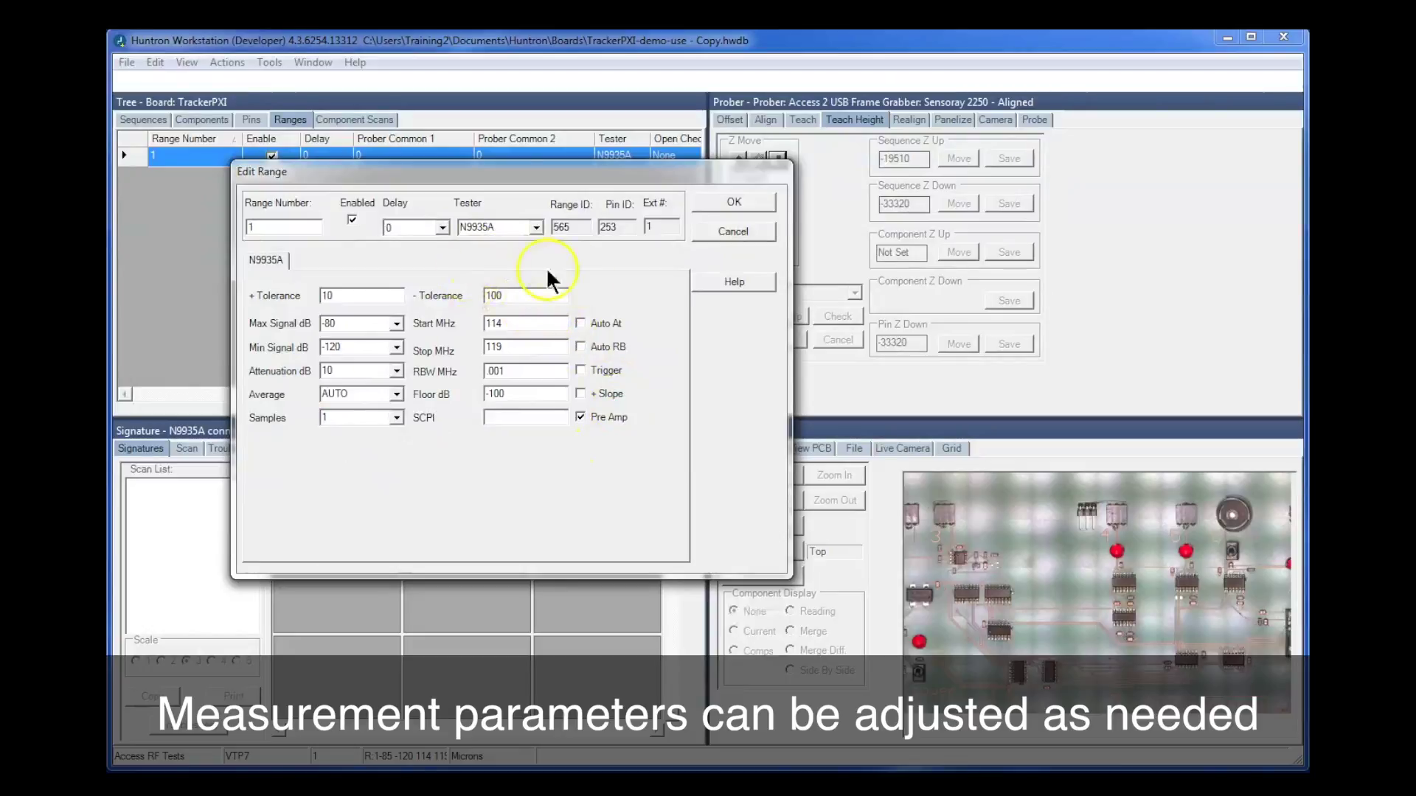
Save the range 1 edits from the Edit Range dialog
{"action": "left_click", "coordinate": [709, 199]}
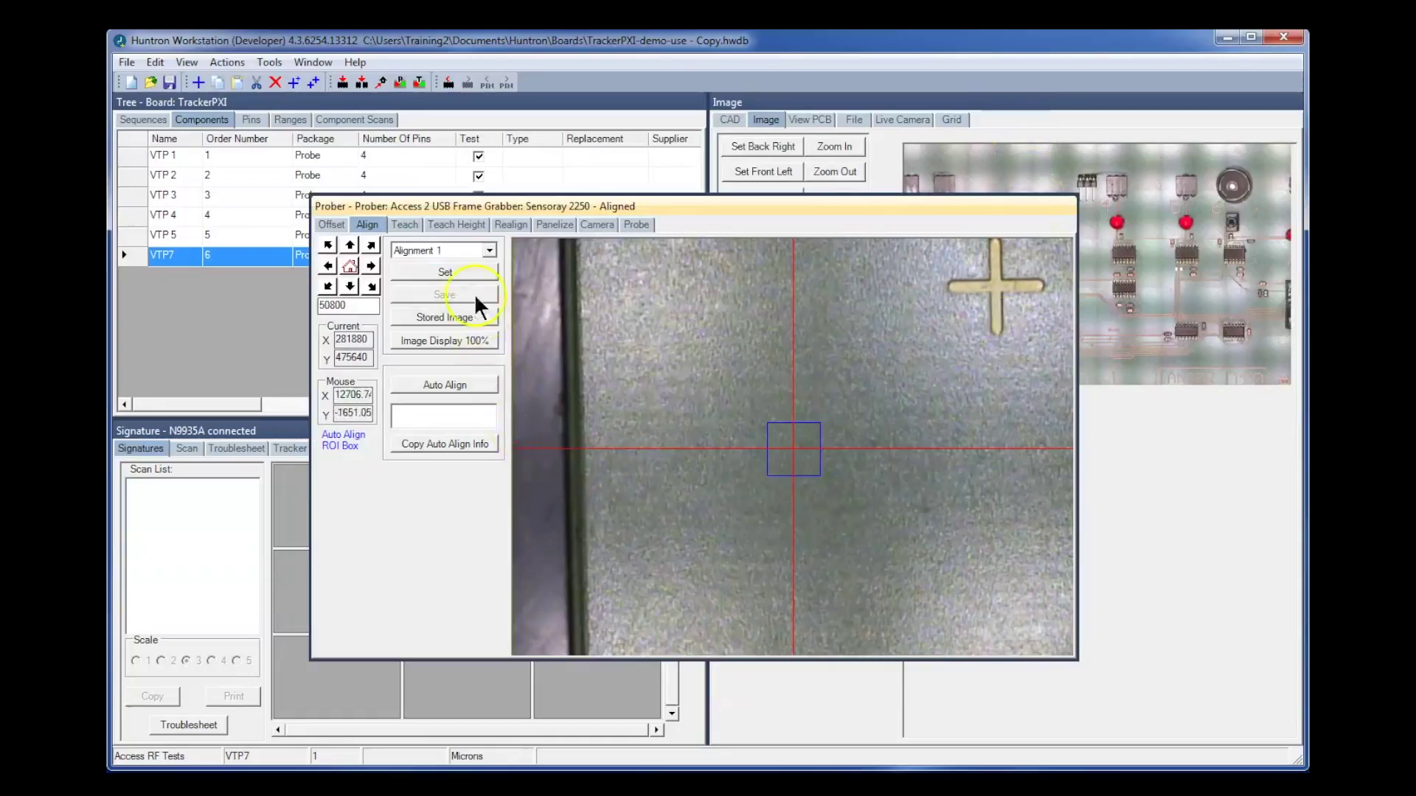
Set Alignment 1 on the cross-shaped fiducial
{"action": "left_click", "coordinate": [489, 250]}
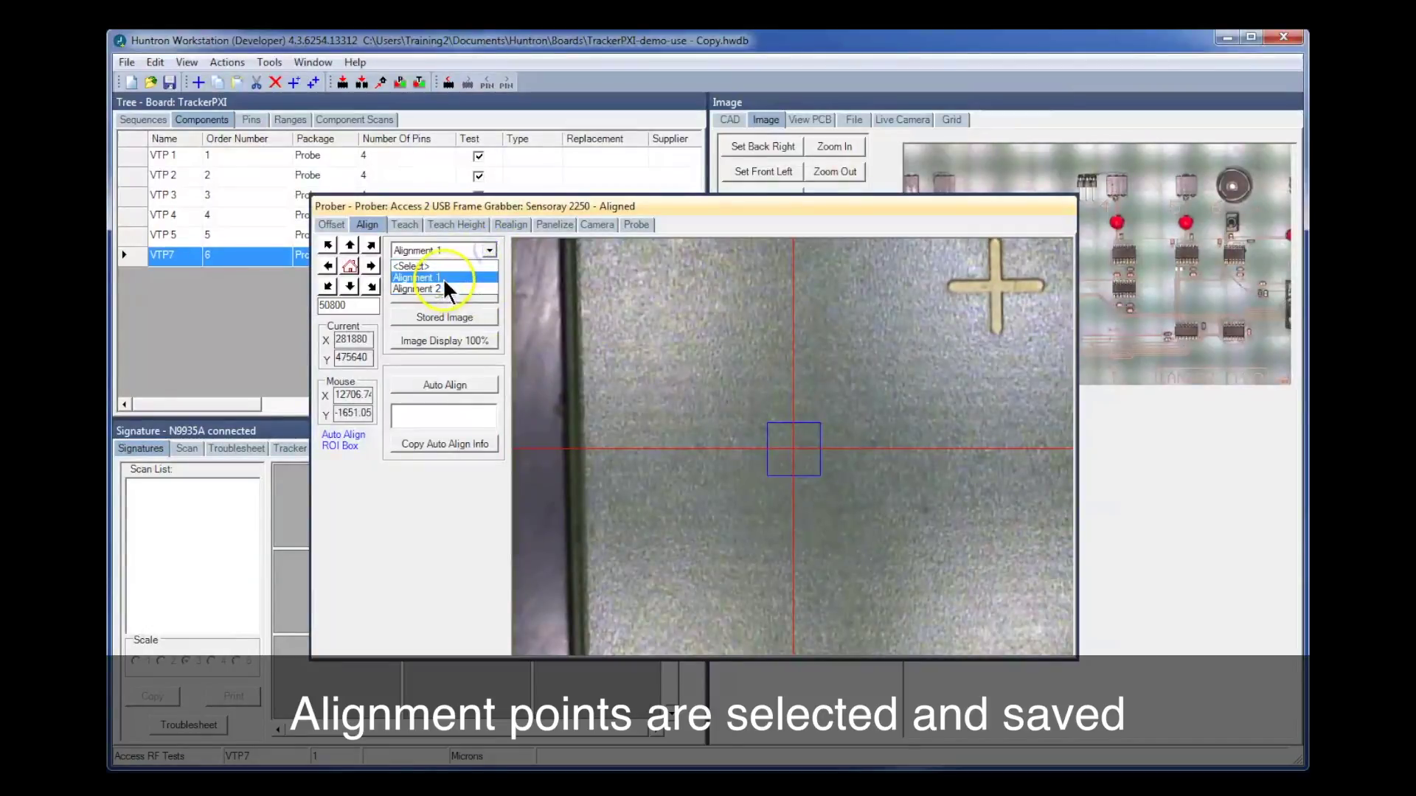
{"action": "left_click", "coordinate": [443, 278]}
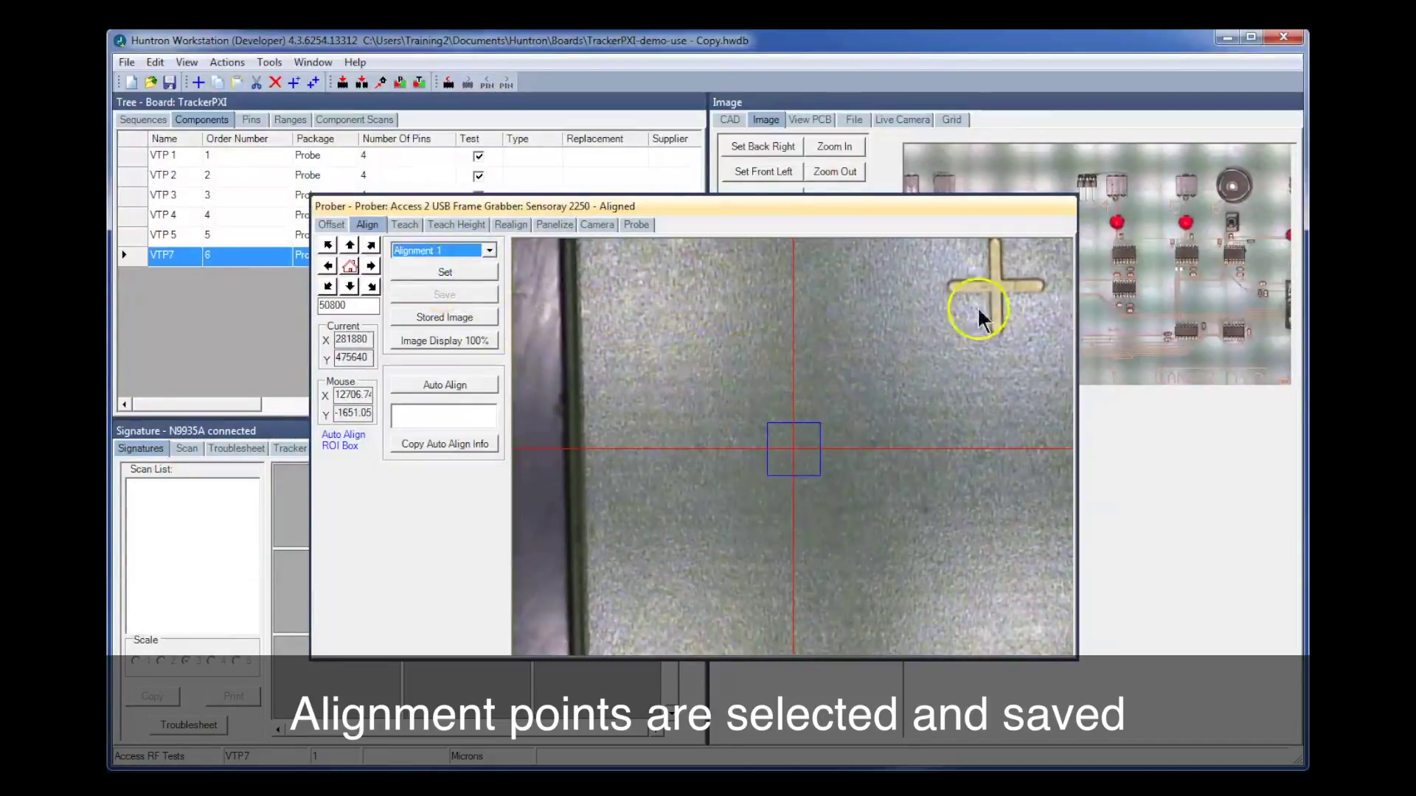
{"action": "left_click", "coordinate": [991, 285]}
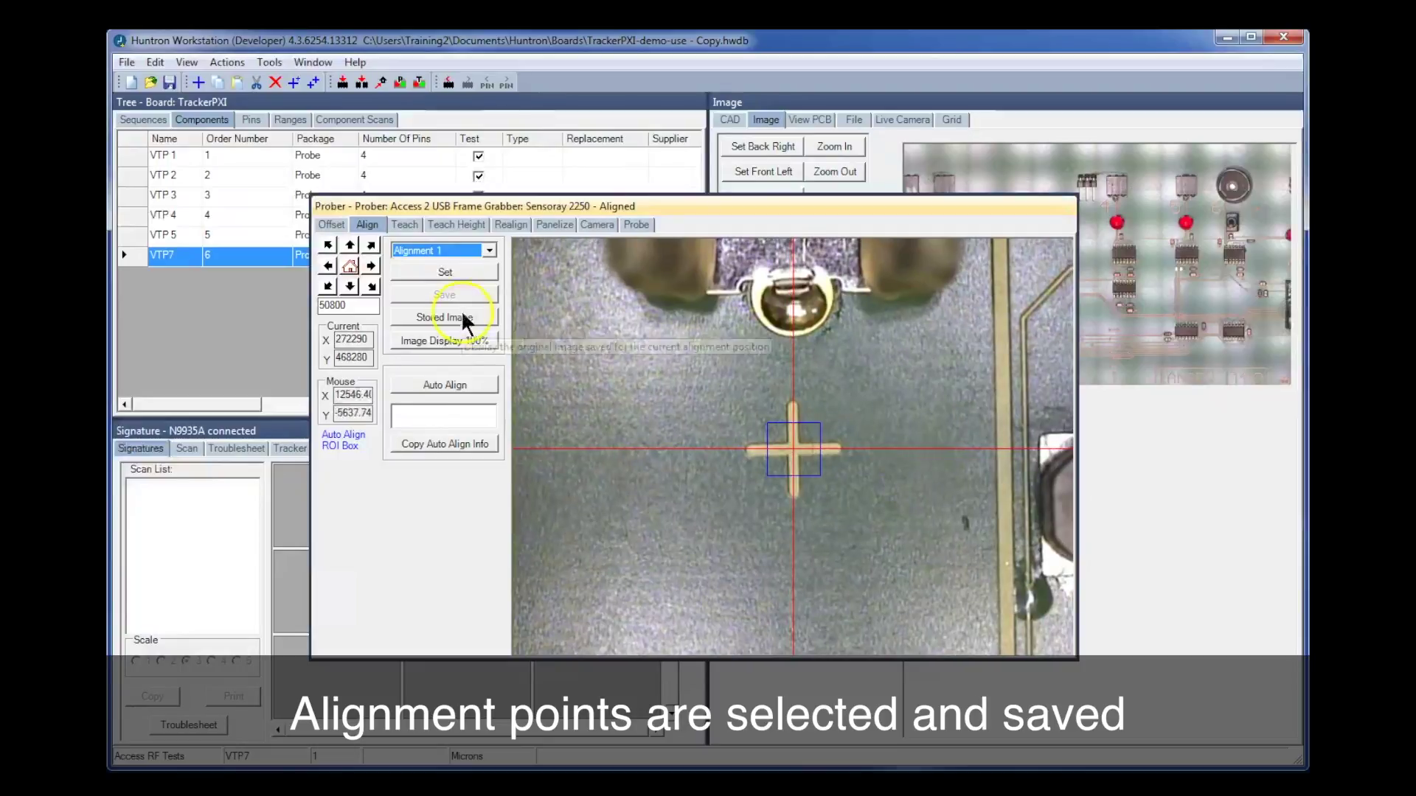
{"action": "left_click", "coordinate": [454, 269]}
Set Alignment 2 on a circuit trace pad
{"action": "left_click", "coordinate": [485, 249]}
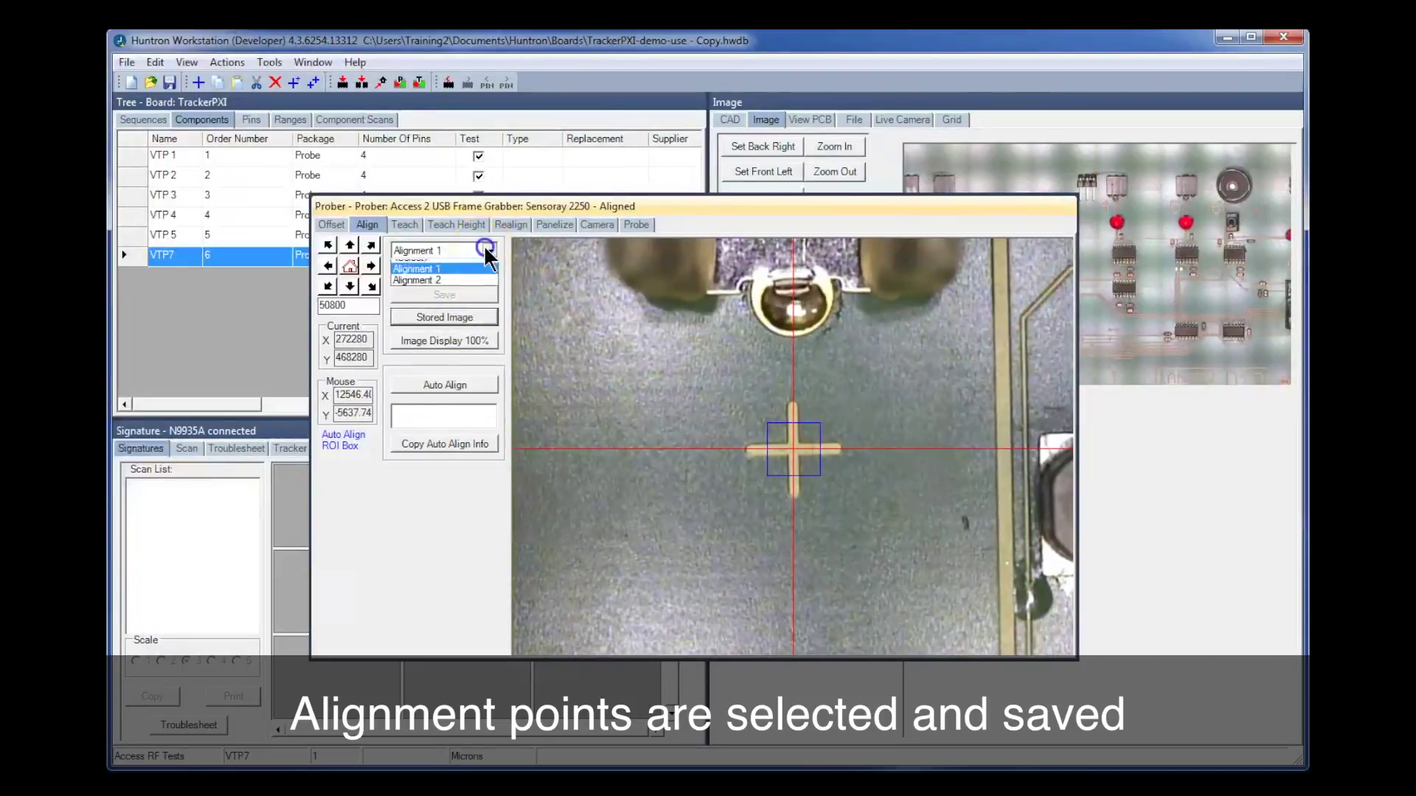
{"action": "left_click", "coordinate": [463, 282]}
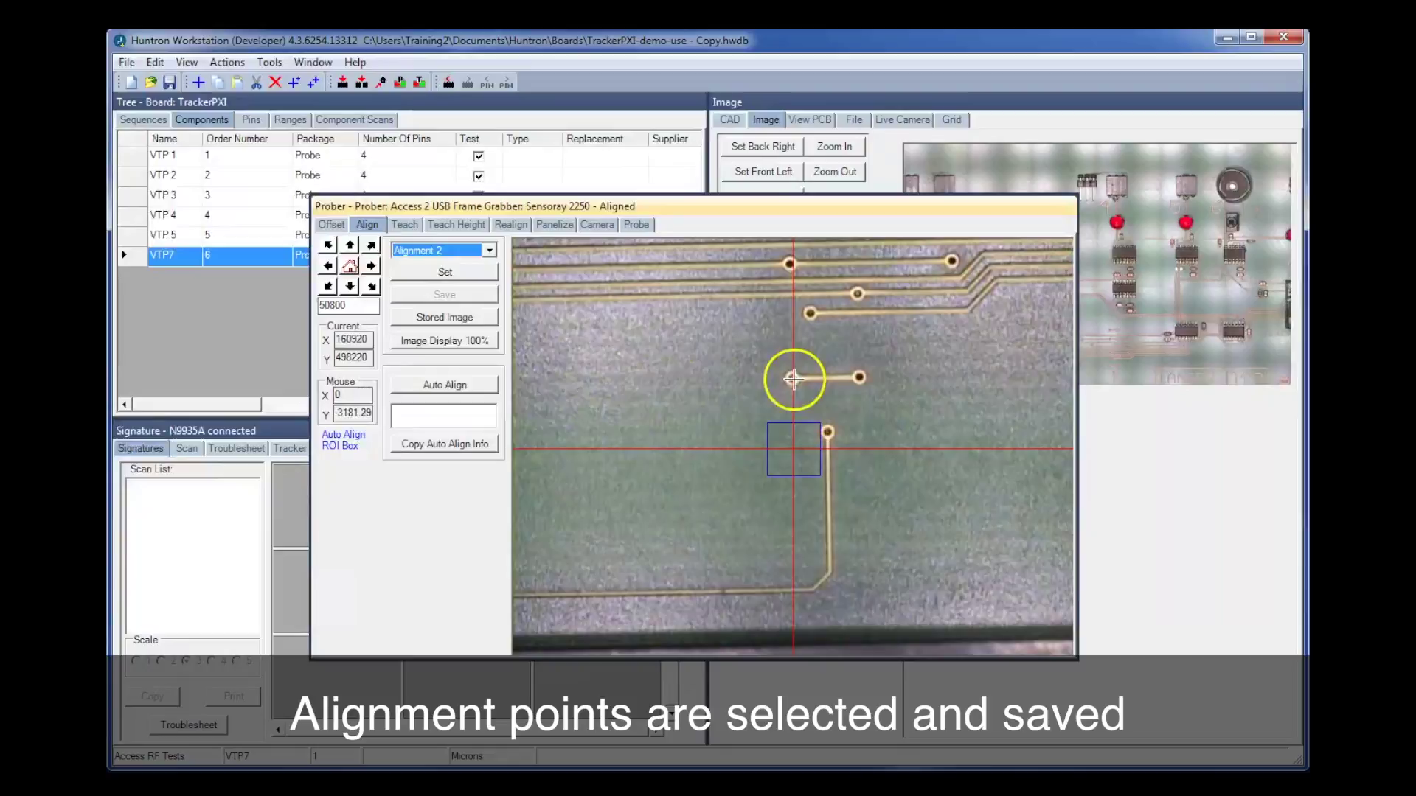
{"action": "left_click", "coordinate": [371, 245]}
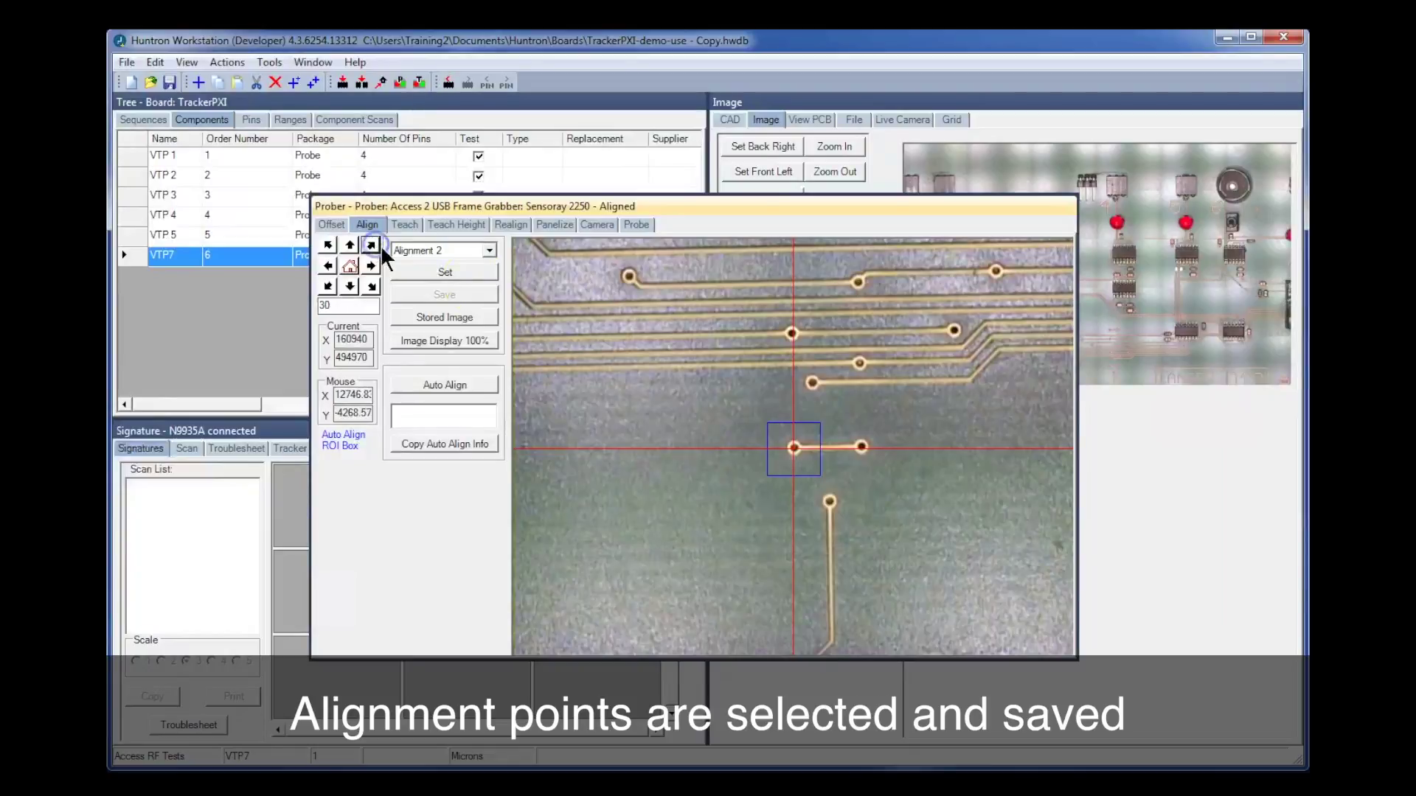
{"action": "left_click", "coordinate": [462, 267]}
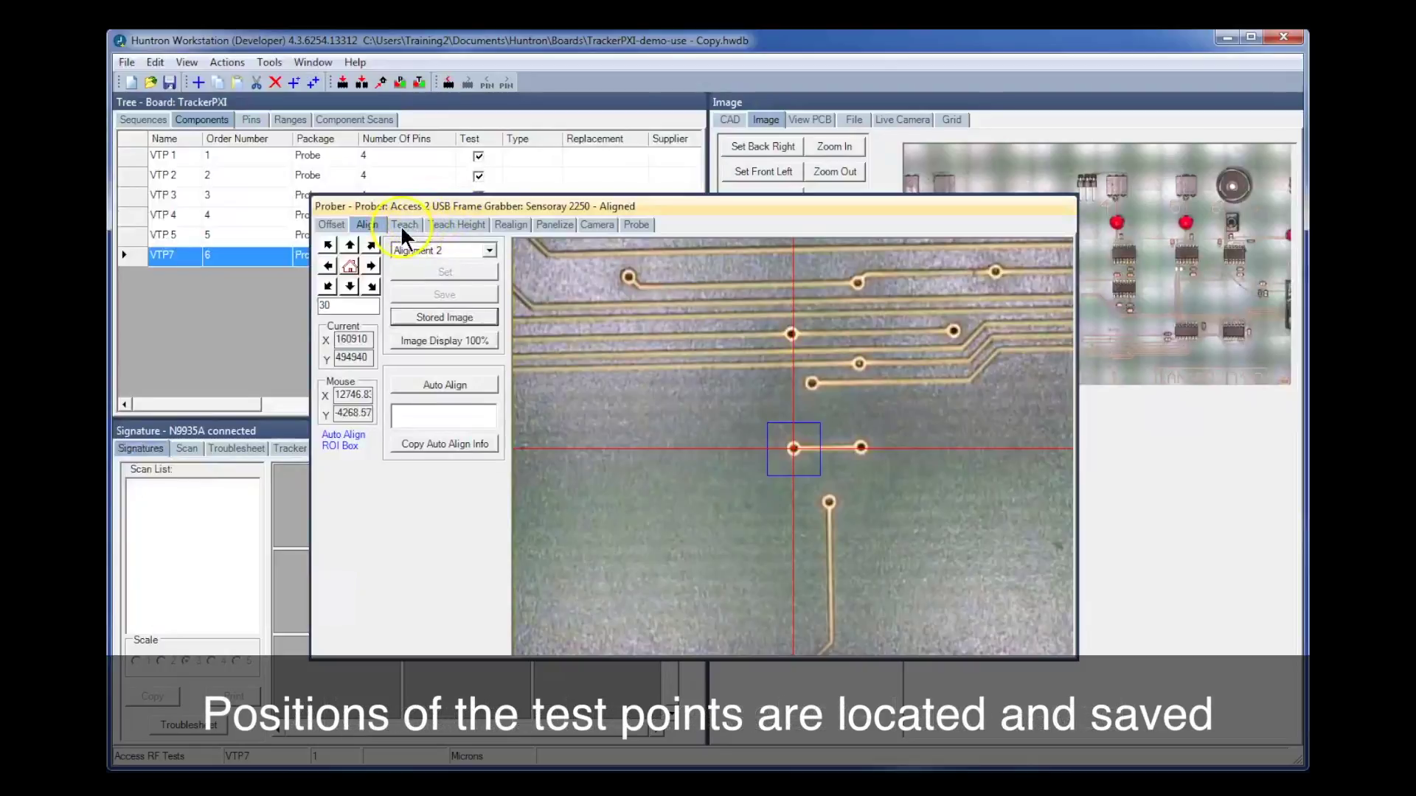
Teach VTP7 pin 1 by centring the docked prober on its pad beside the IC
{"action": "left_click", "coordinate": [403, 226]}
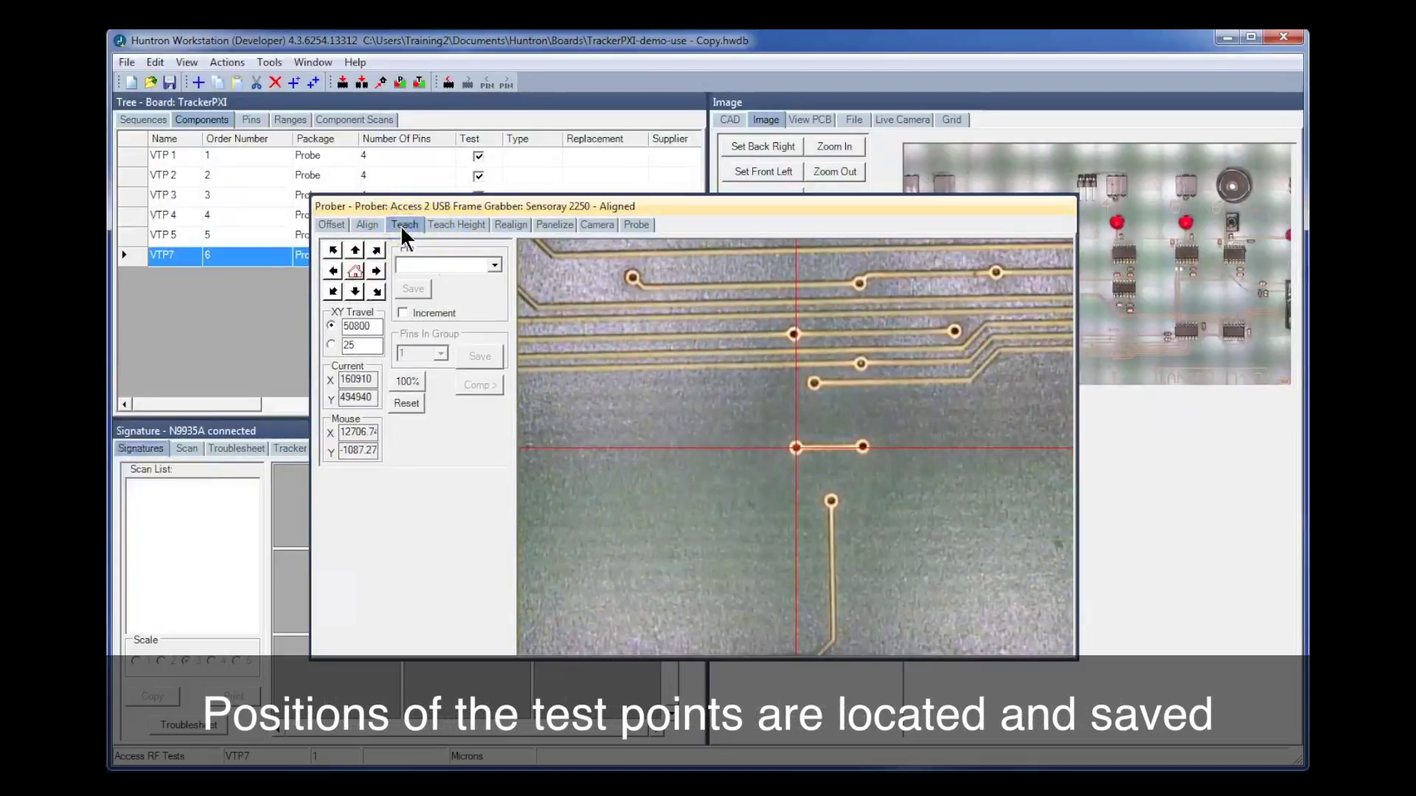
{"action": "left_click", "coordinate": [494, 264]}
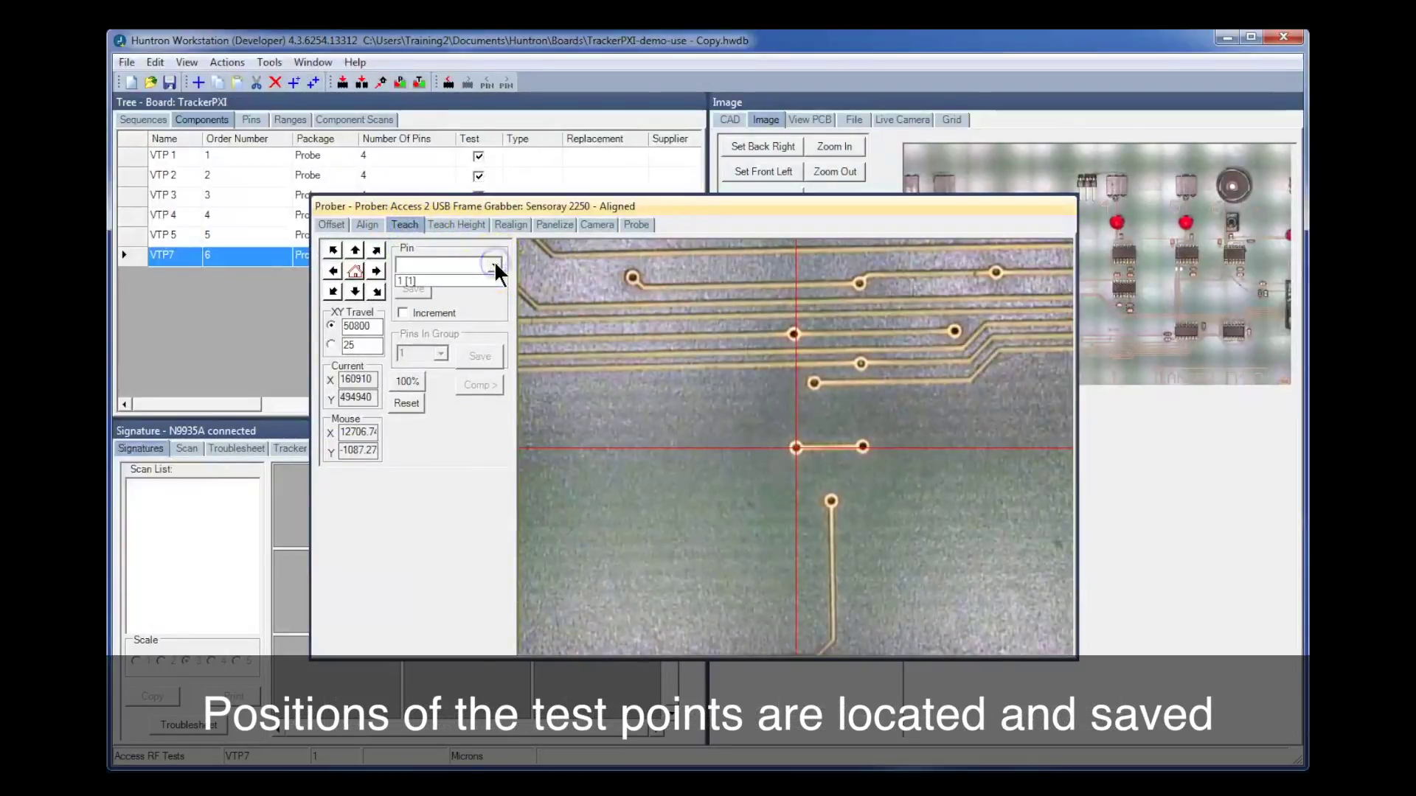
{"action": "left_click", "coordinate": [476, 280]}
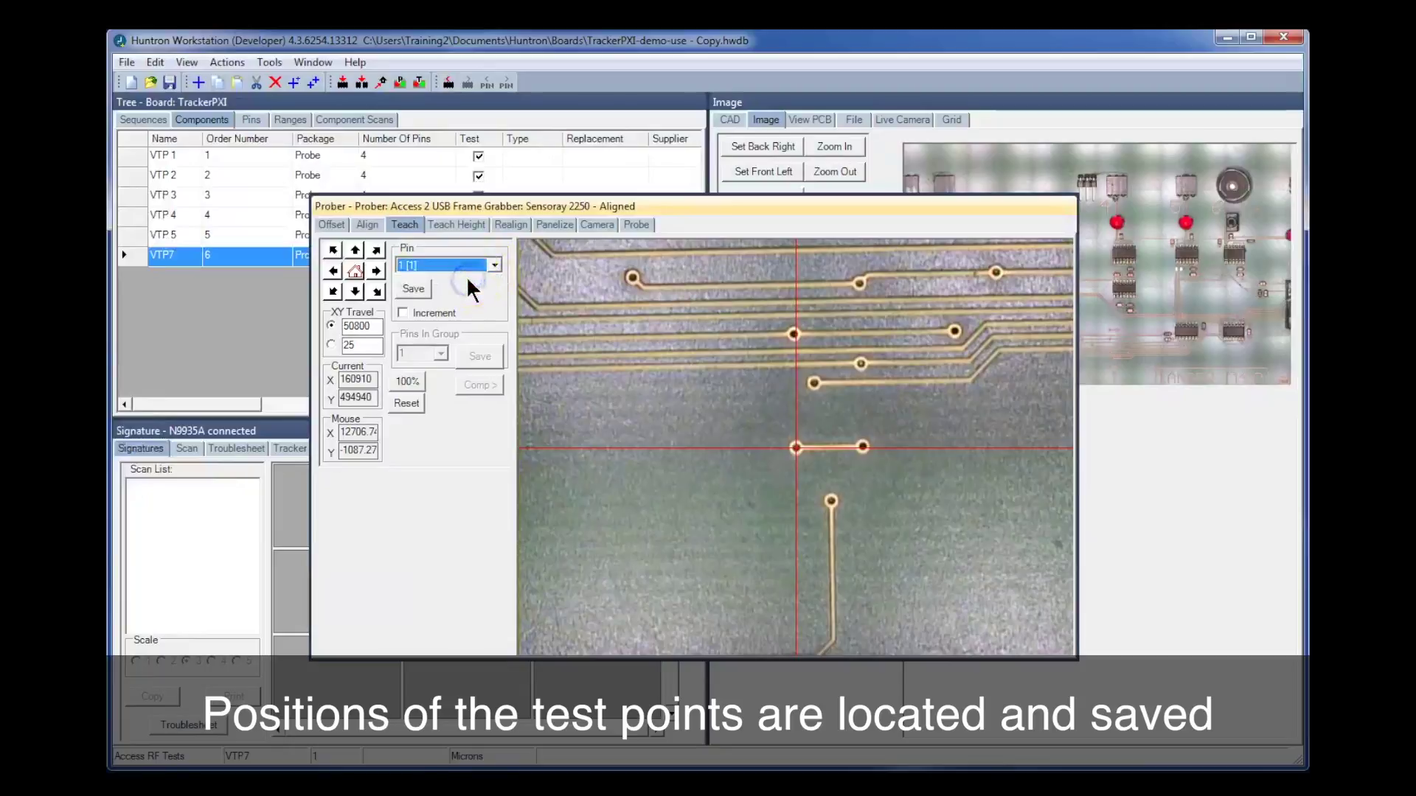
{"action": "double_click", "coordinate": [695, 209]}
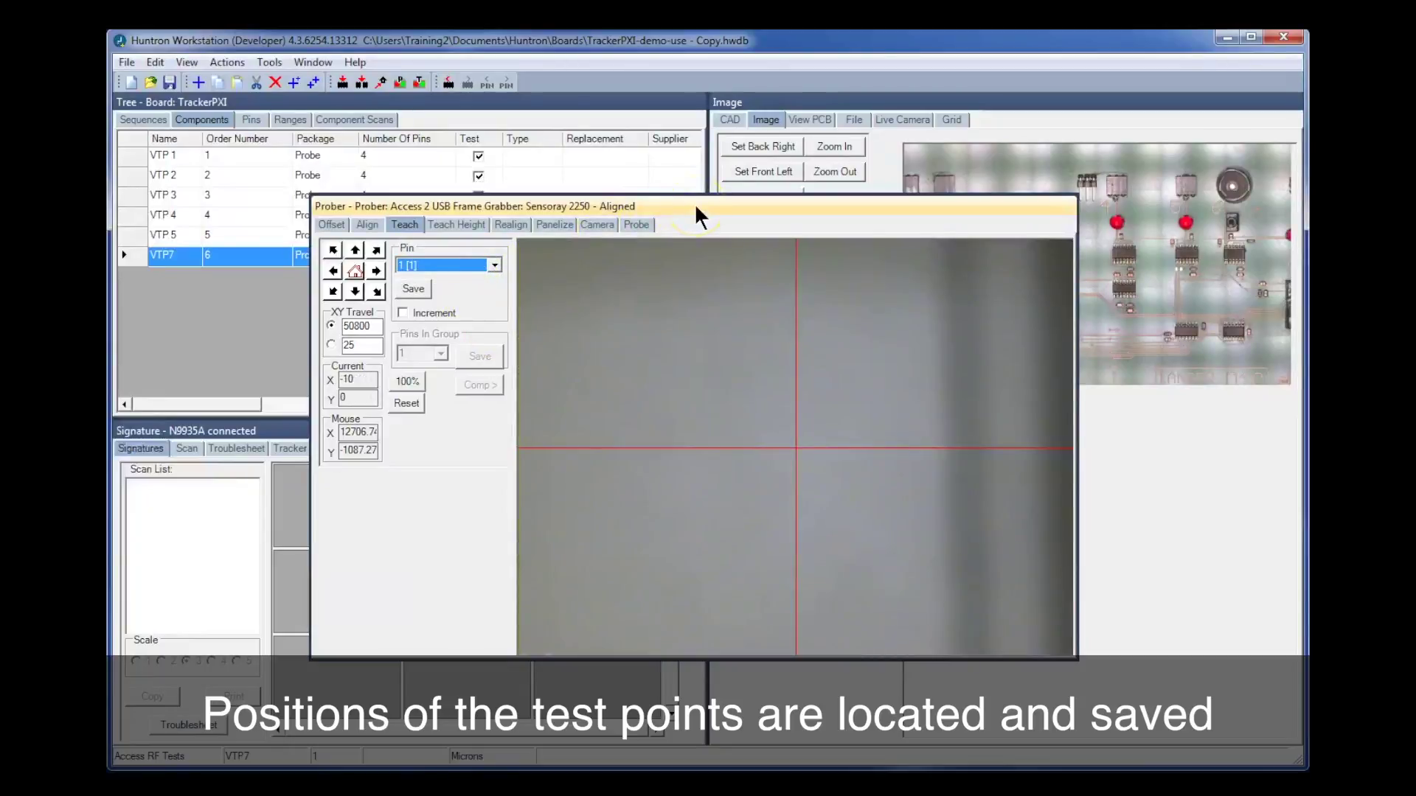
{"action": "left_click", "coordinate": [1172, 665]}
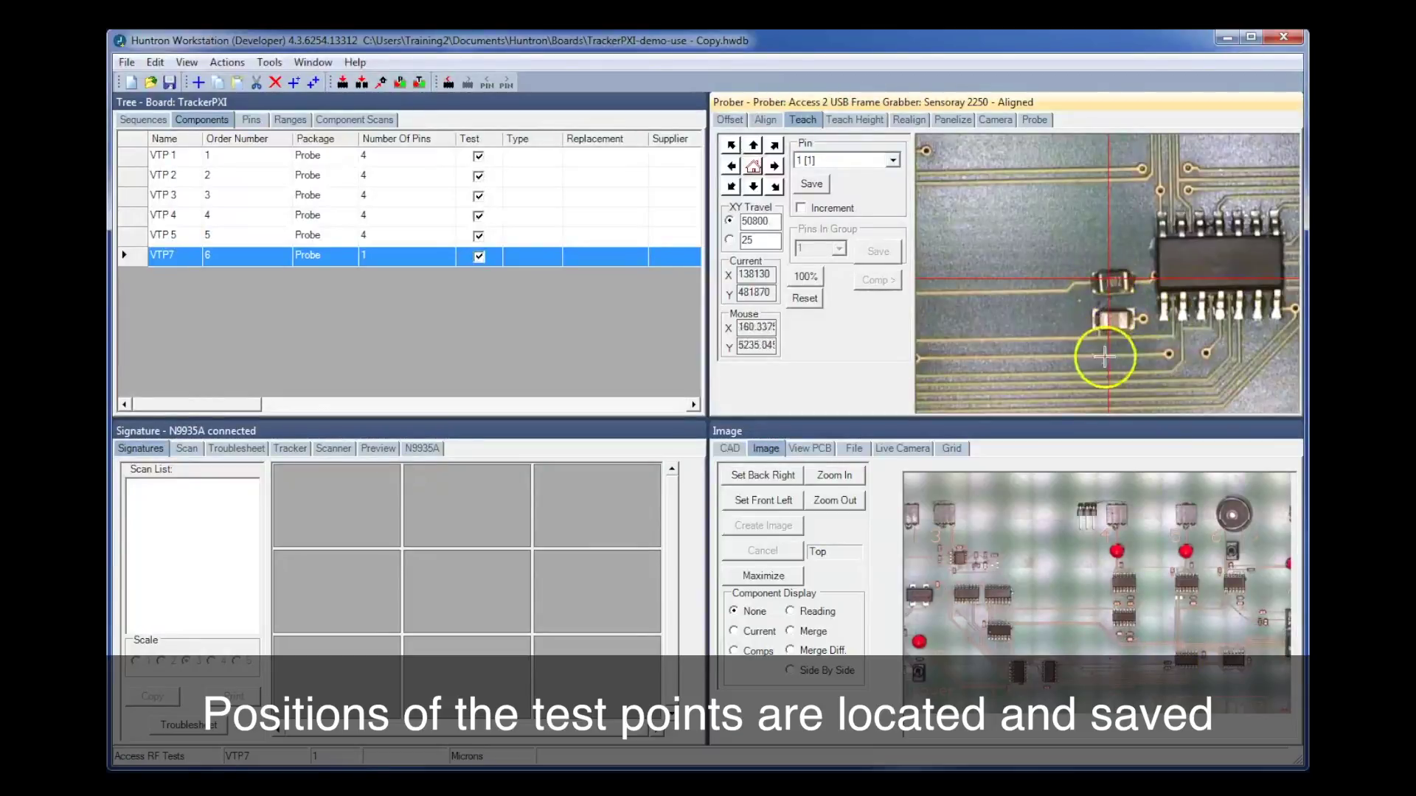
{"action": "left_click", "coordinate": [1191, 376]}
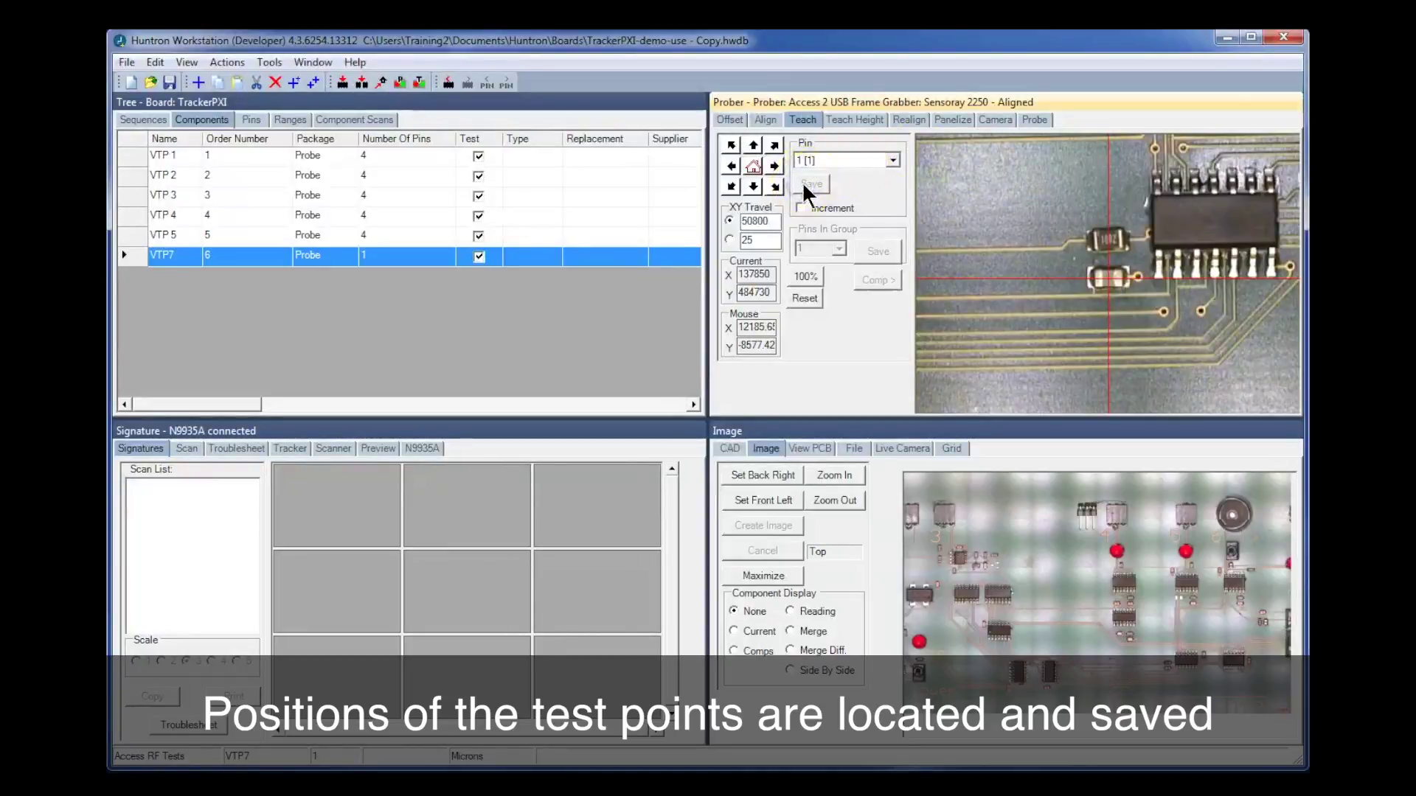
Using pin 1, save Sequence Z Up -19510 and Z Down -28450 for all pins
{"action": "left_click", "coordinate": [856, 118]}
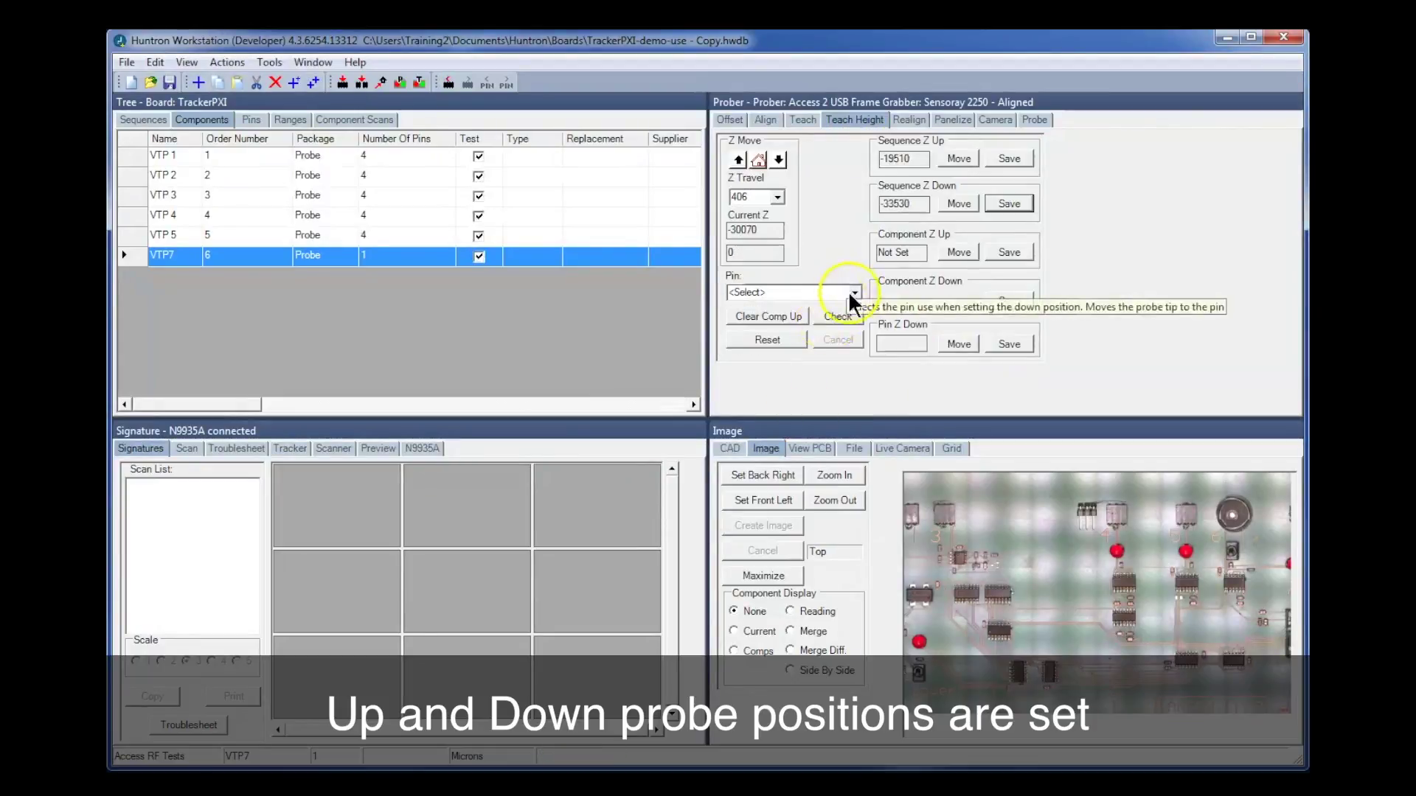
{"action": "left_click", "coordinate": [853, 291]}
{"action": "left_click", "coordinate": [830, 308]}
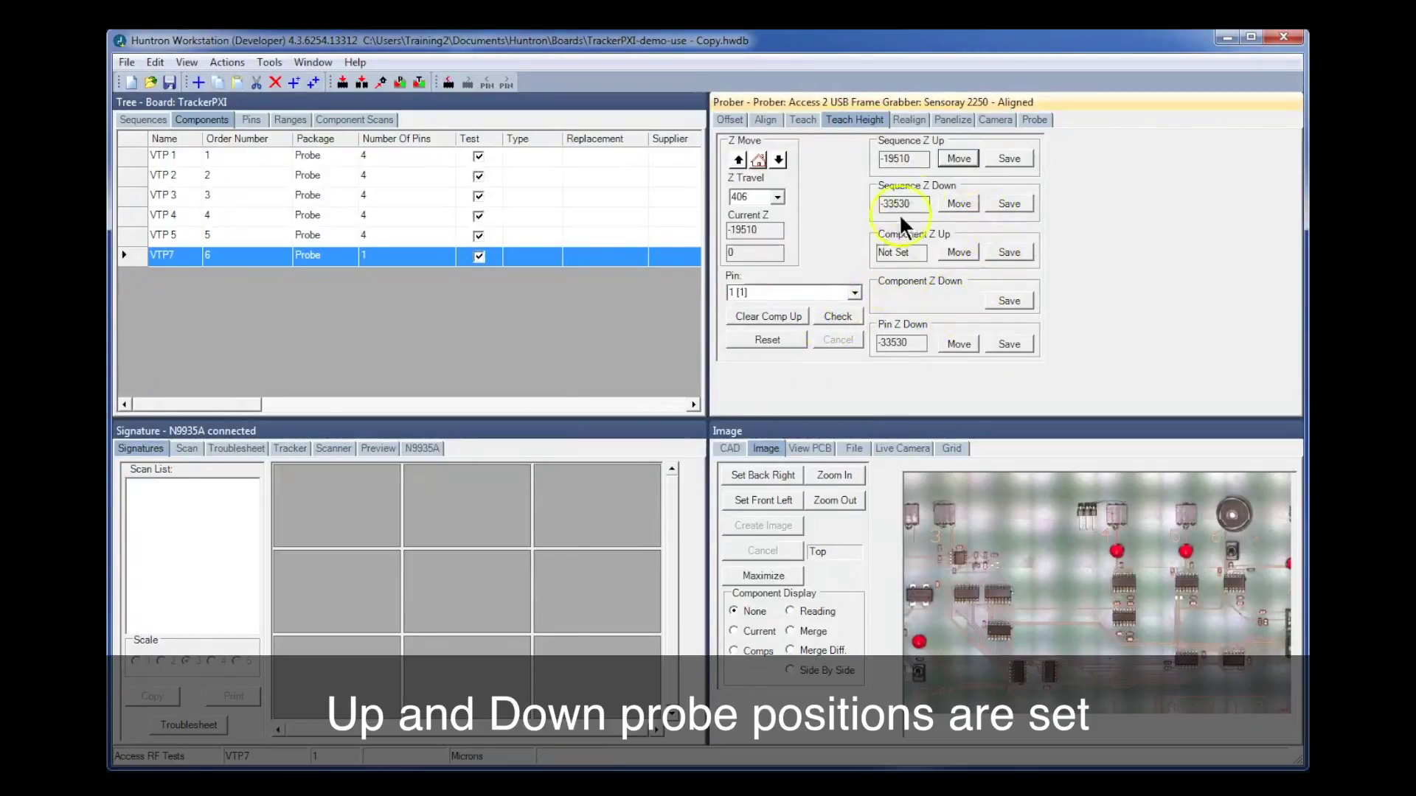
{"action": "left_click", "coordinate": [779, 160]}
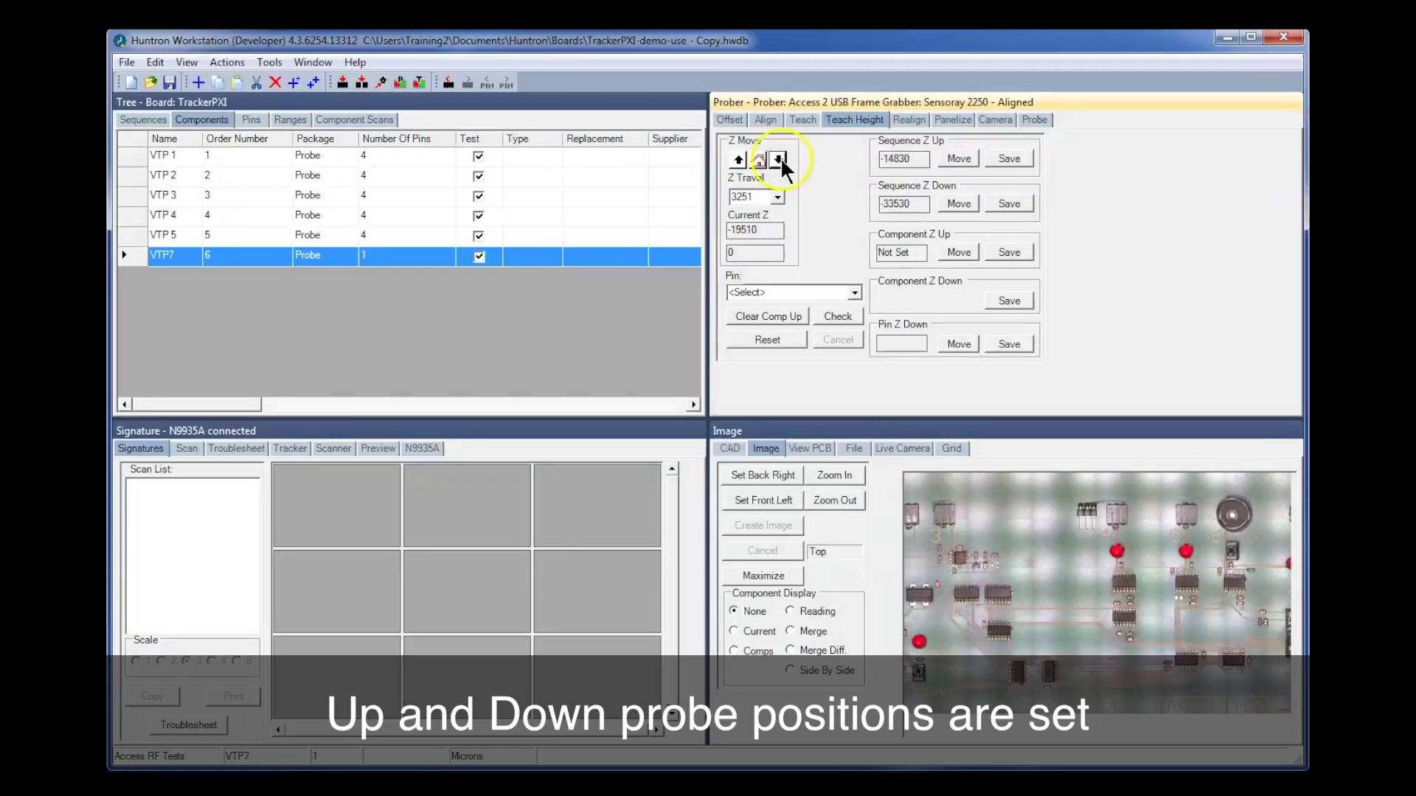
{"action": "left_click", "coordinate": [1007, 158]}
{"action": "left_click", "coordinate": [780, 159]}
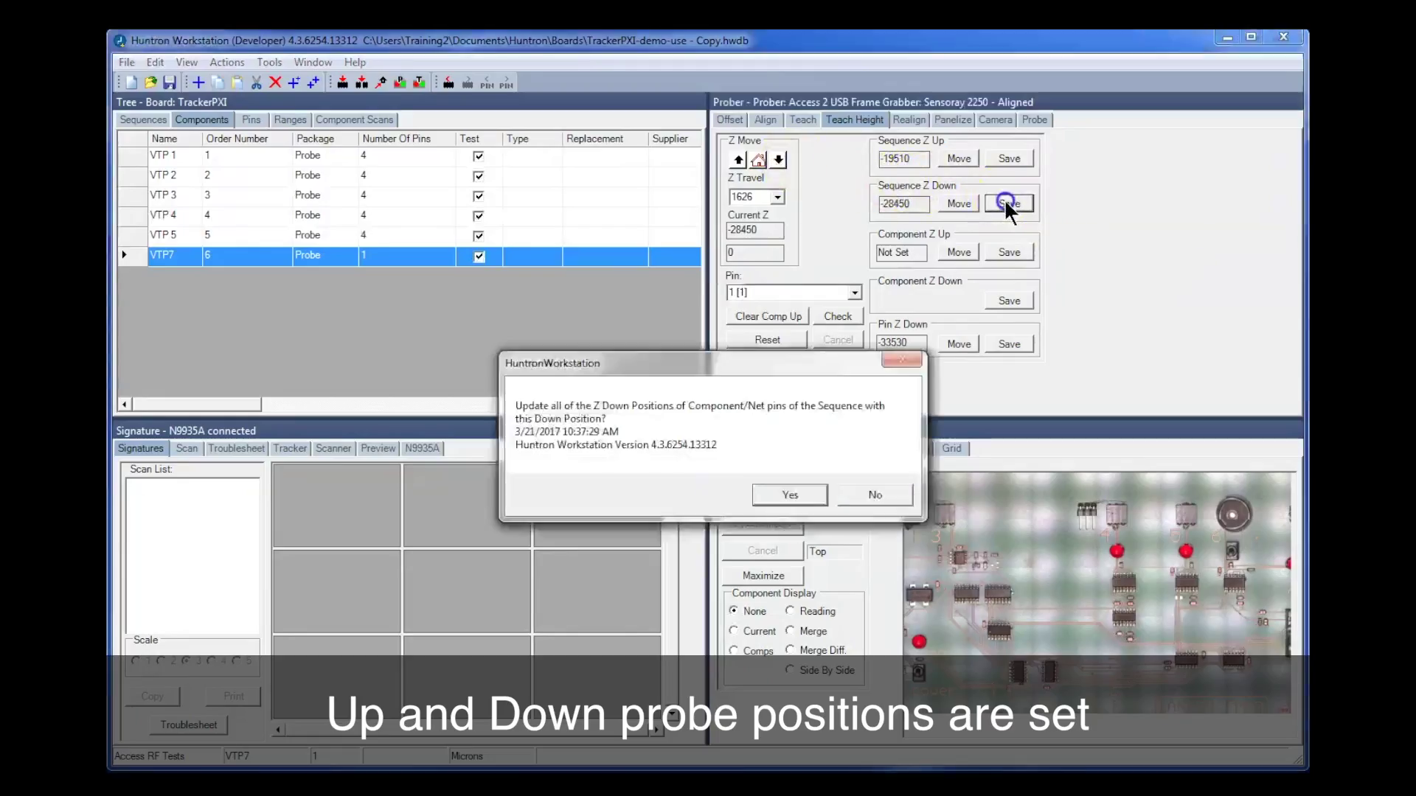
{"action": "left_click", "coordinate": [804, 490]}
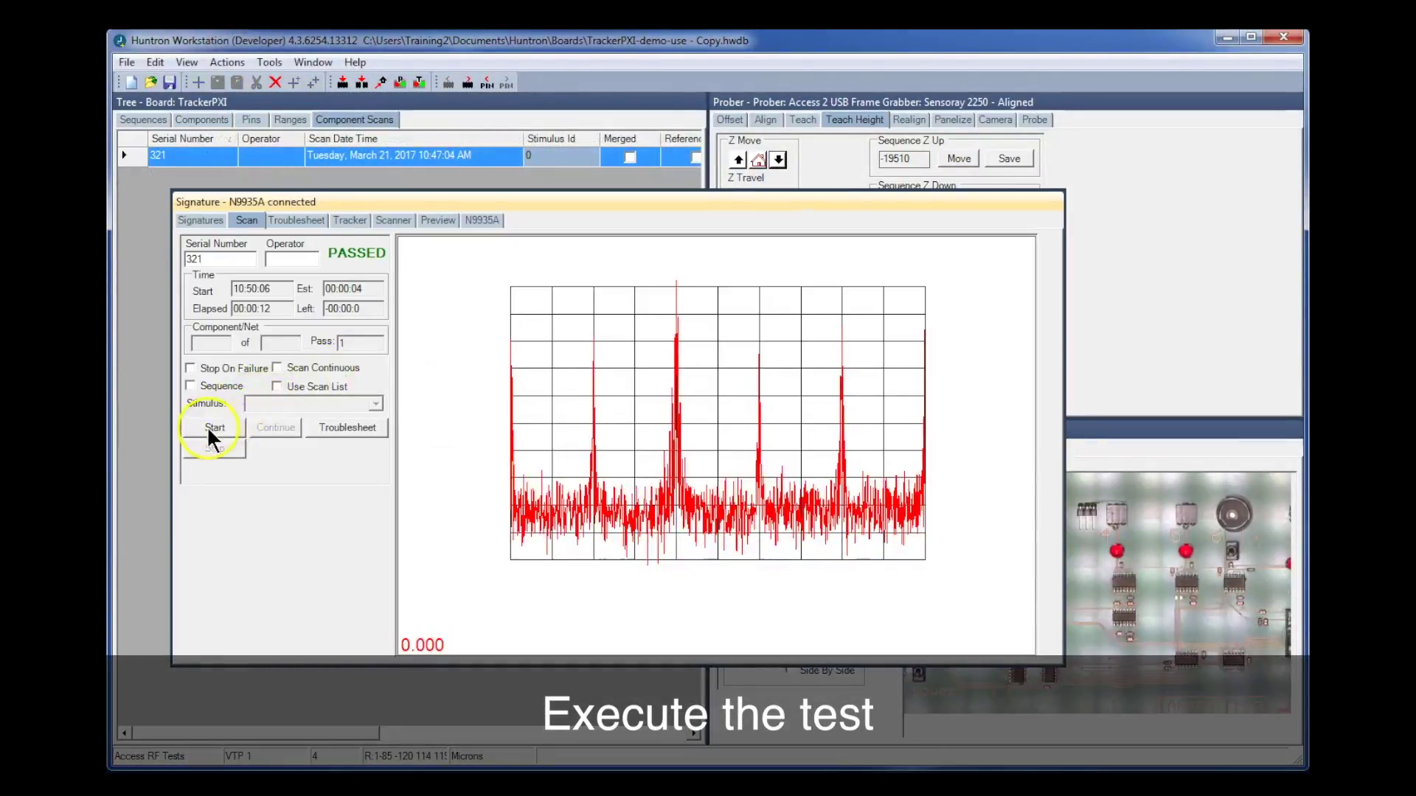
Scan VTP 1 and mark the passing 10:51:04 scan as the reference
{"action": "left_click", "coordinate": [209, 432]}
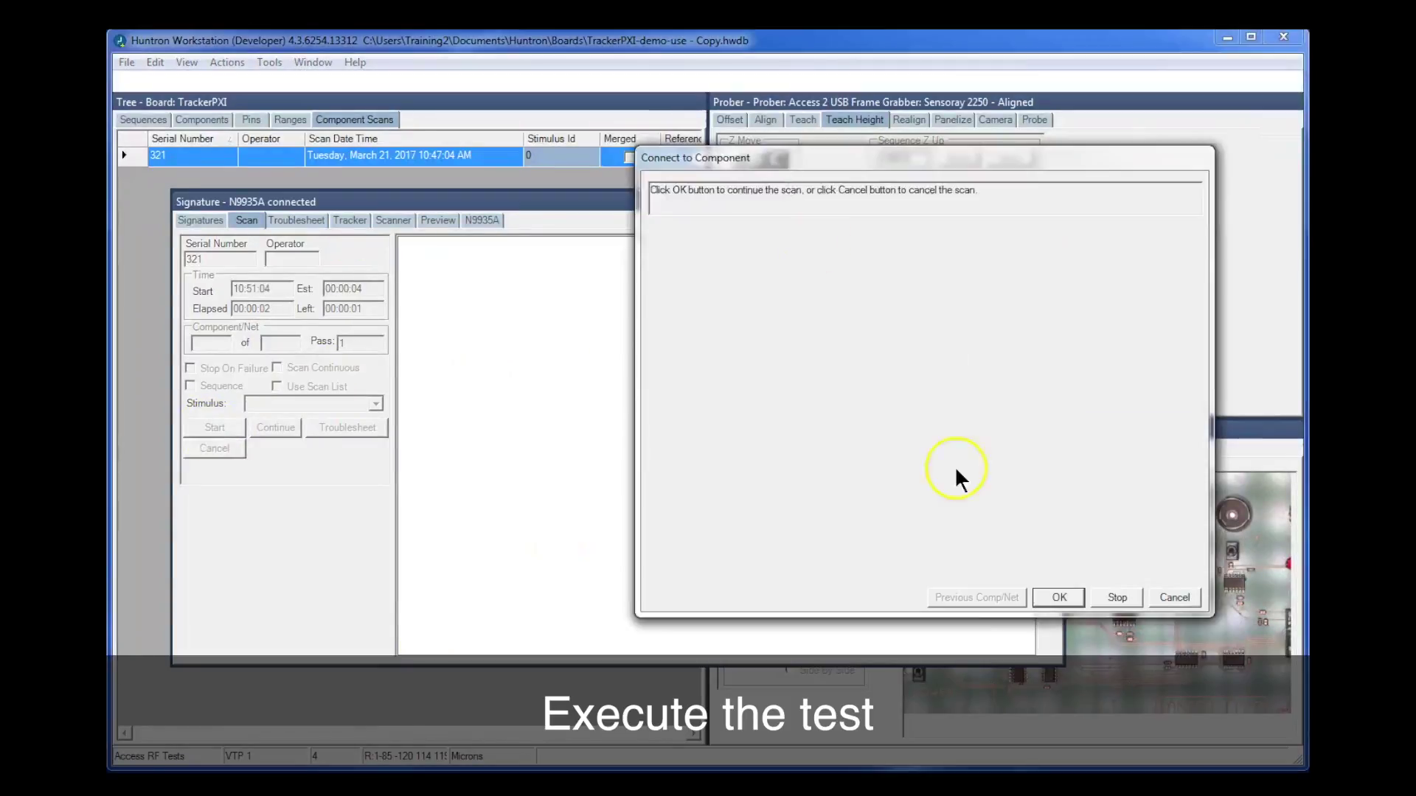
{"action": "left_click", "coordinate": [1061, 595]}
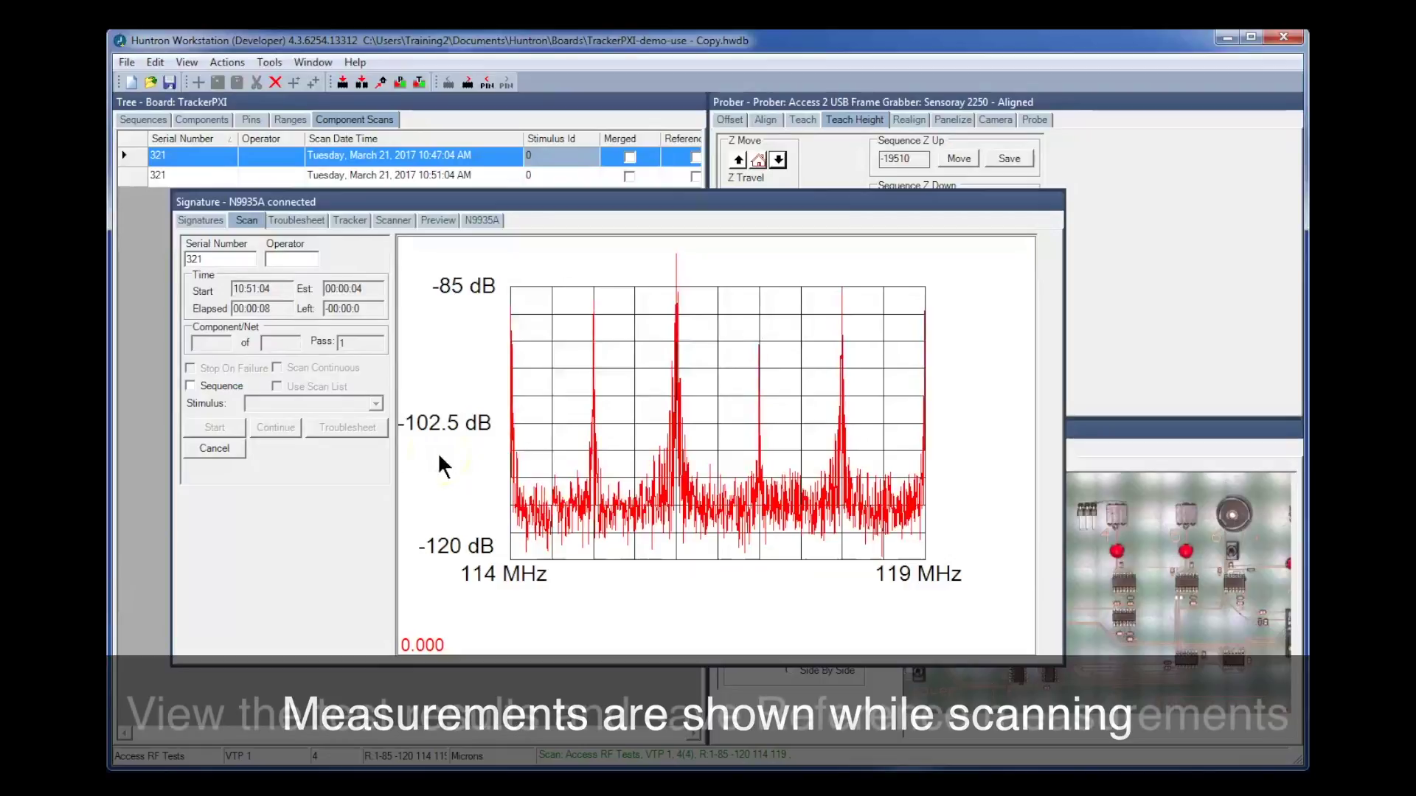
{"action": "left_click", "coordinate": [366, 430]}
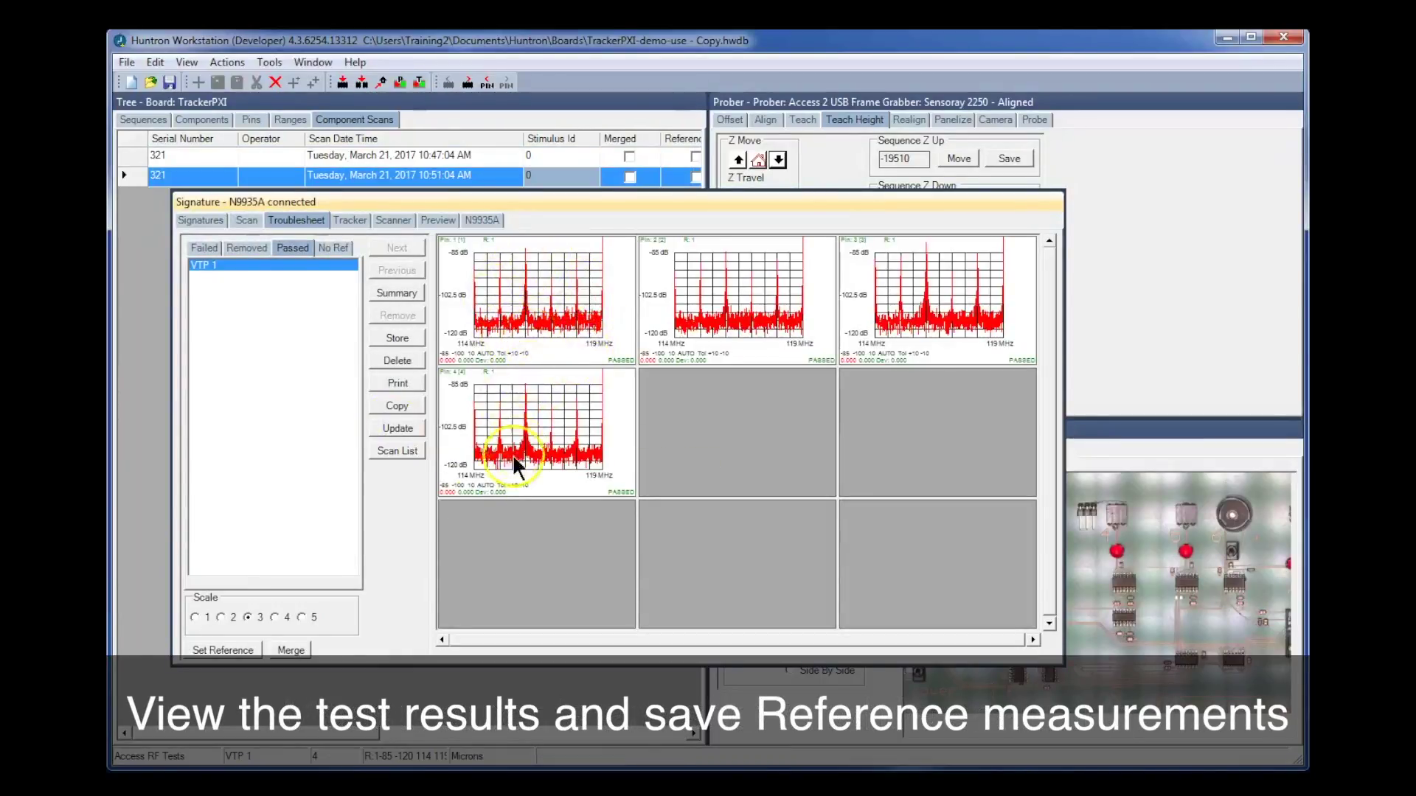
{"action": "left_click", "coordinate": [228, 651]}
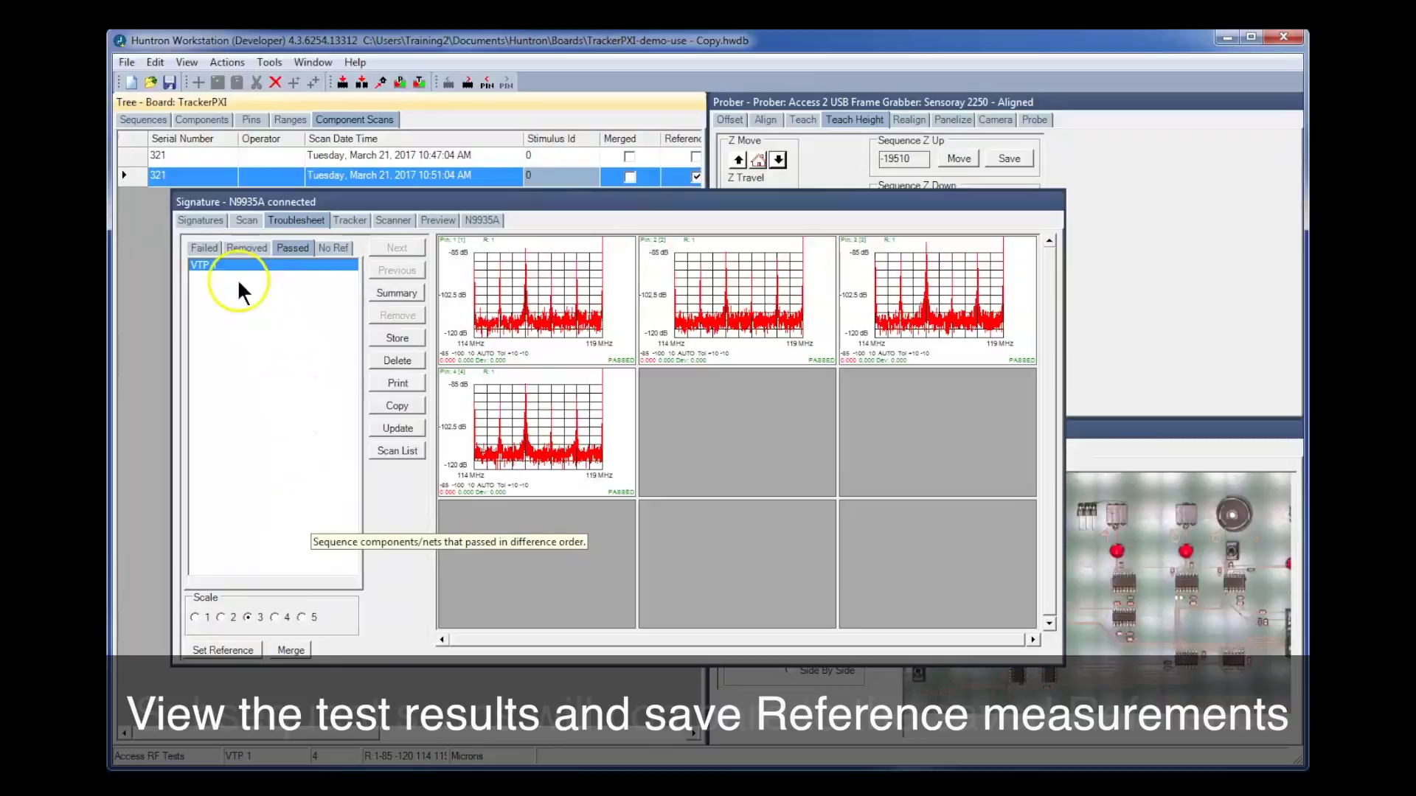
Rescan VTP 1 against the reference and view the failed results
{"action": "left_click", "coordinate": [245, 219]}
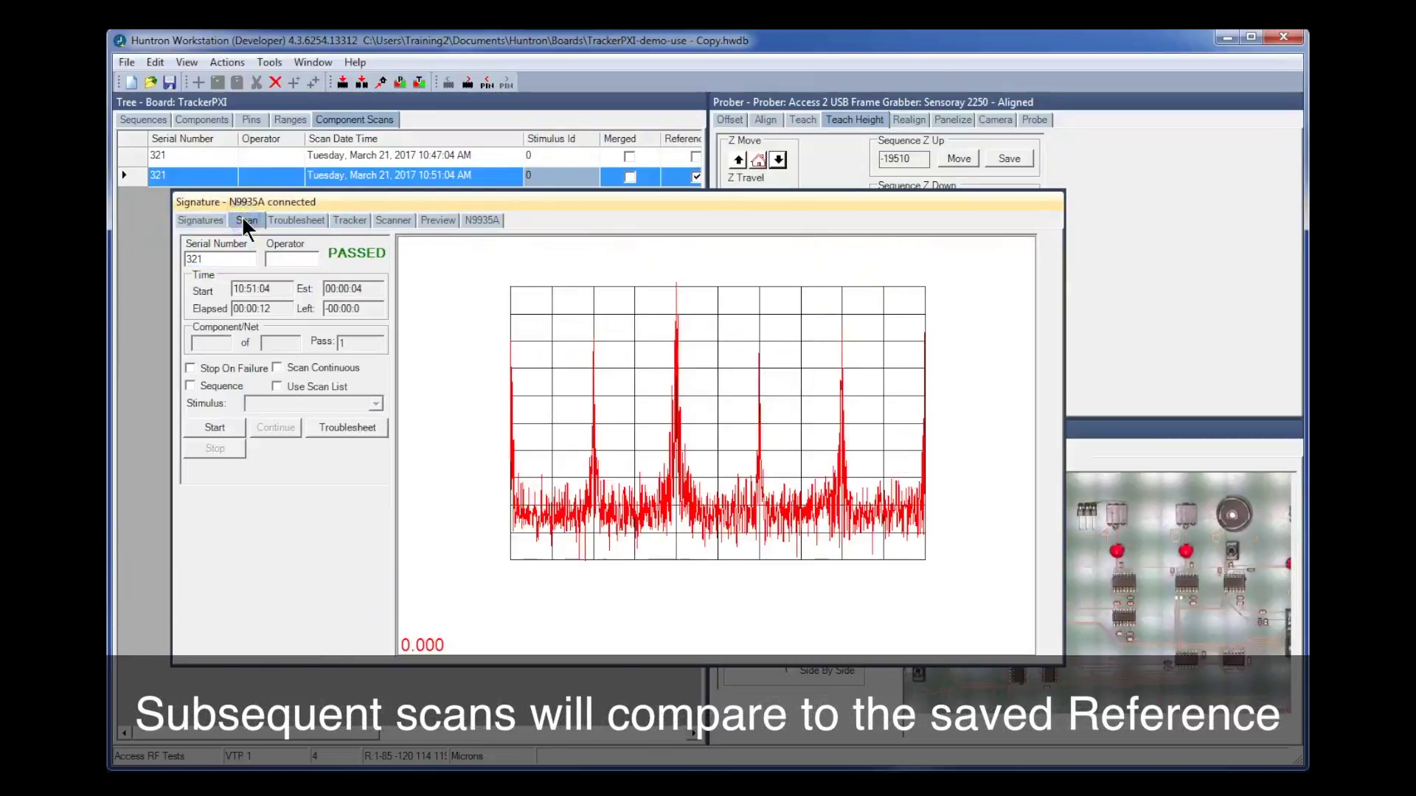
{"action": "left_click", "coordinate": [208, 429]}
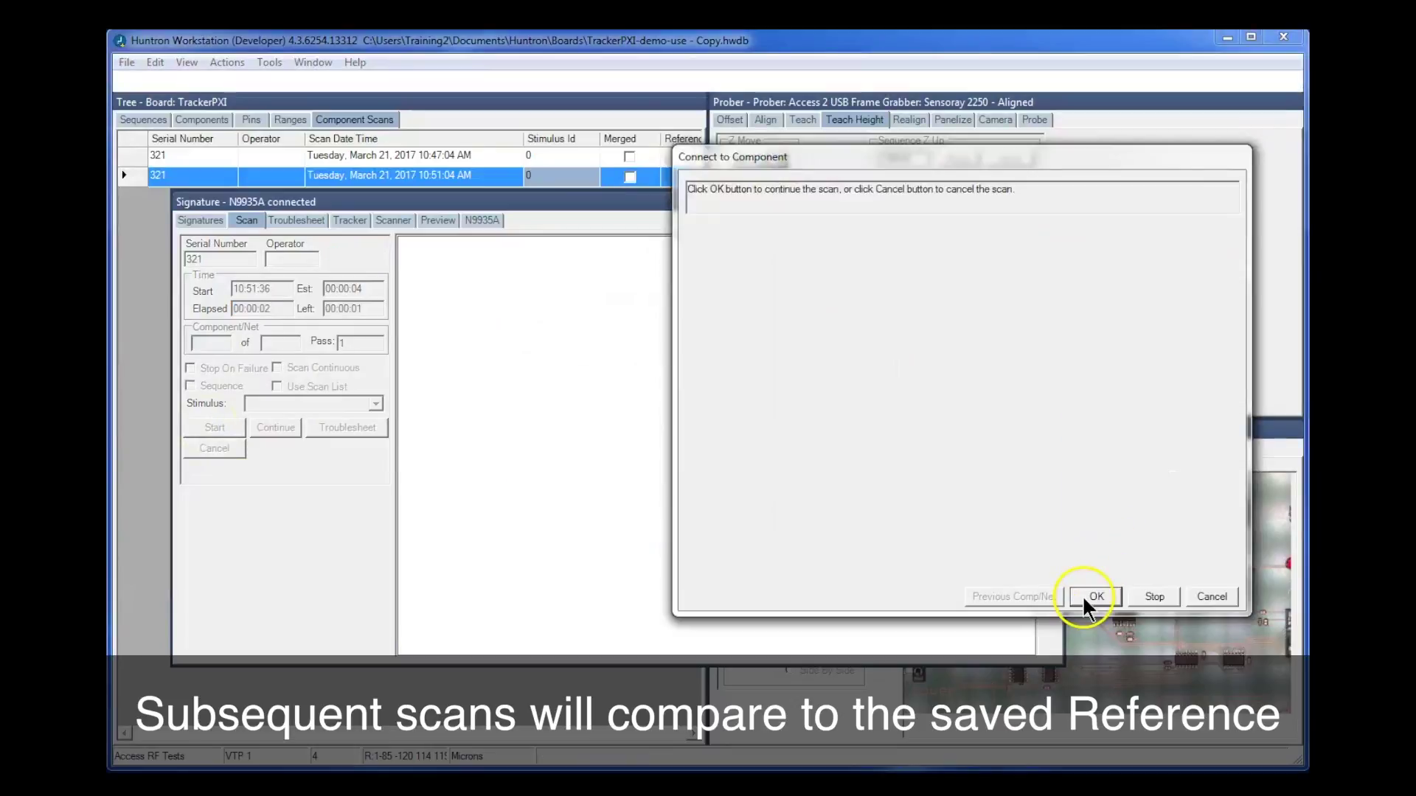
{"action": "left_click", "coordinate": [1087, 593]}
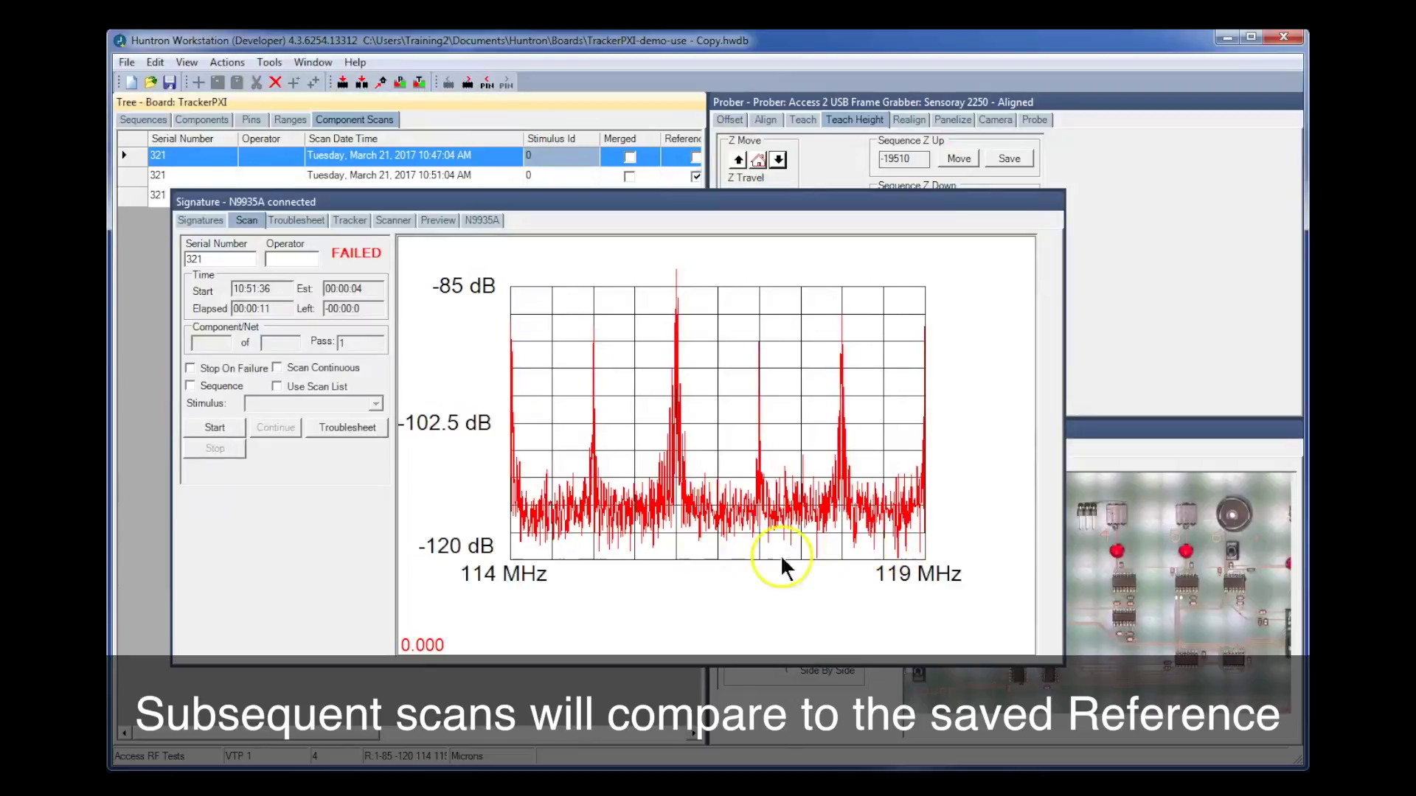
{"action": "left_click", "coordinate": [340, 428]}
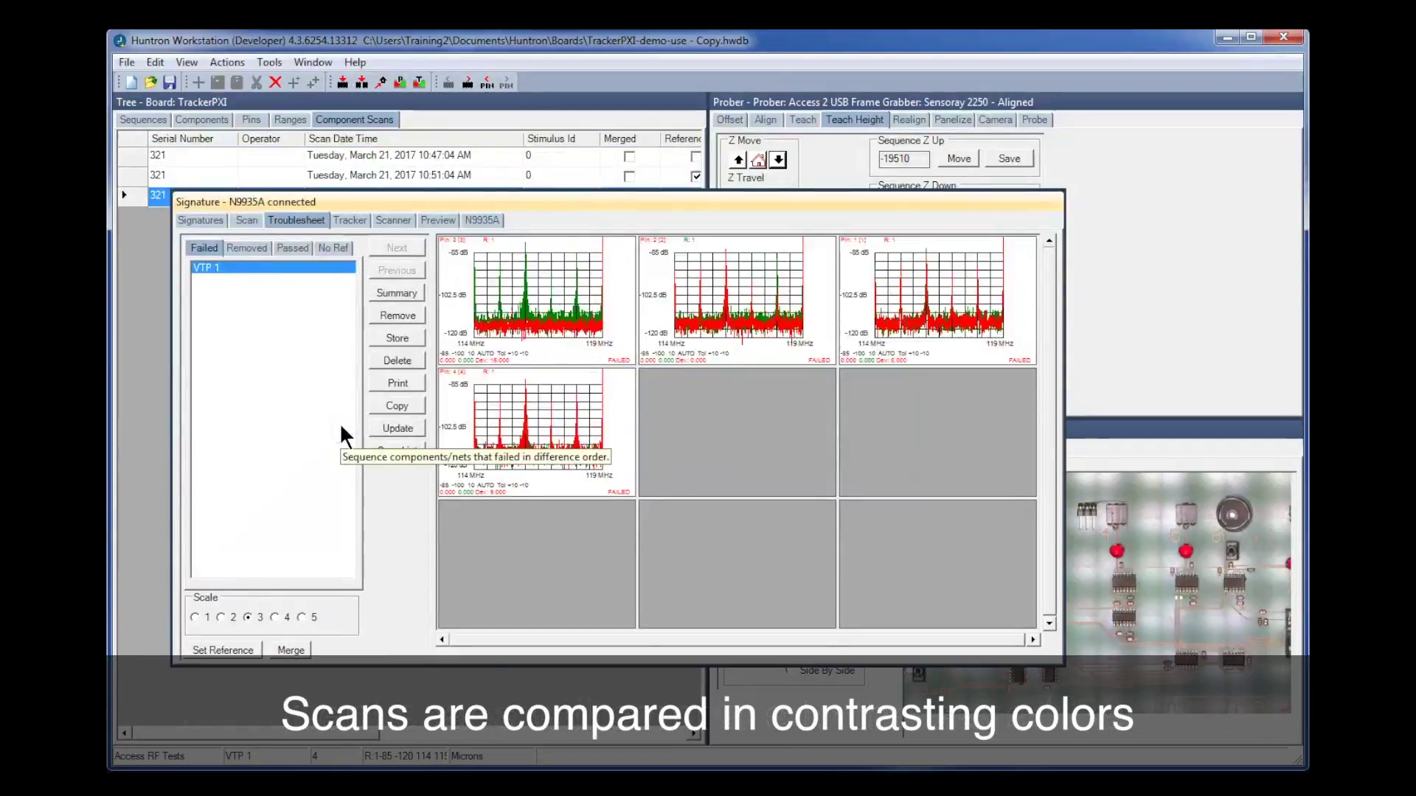
Enlarge the failed Pin 3 comparison plot and bring up the Troublesheet report settings
{"action": "double_click", "coordinate": [523, 286]}
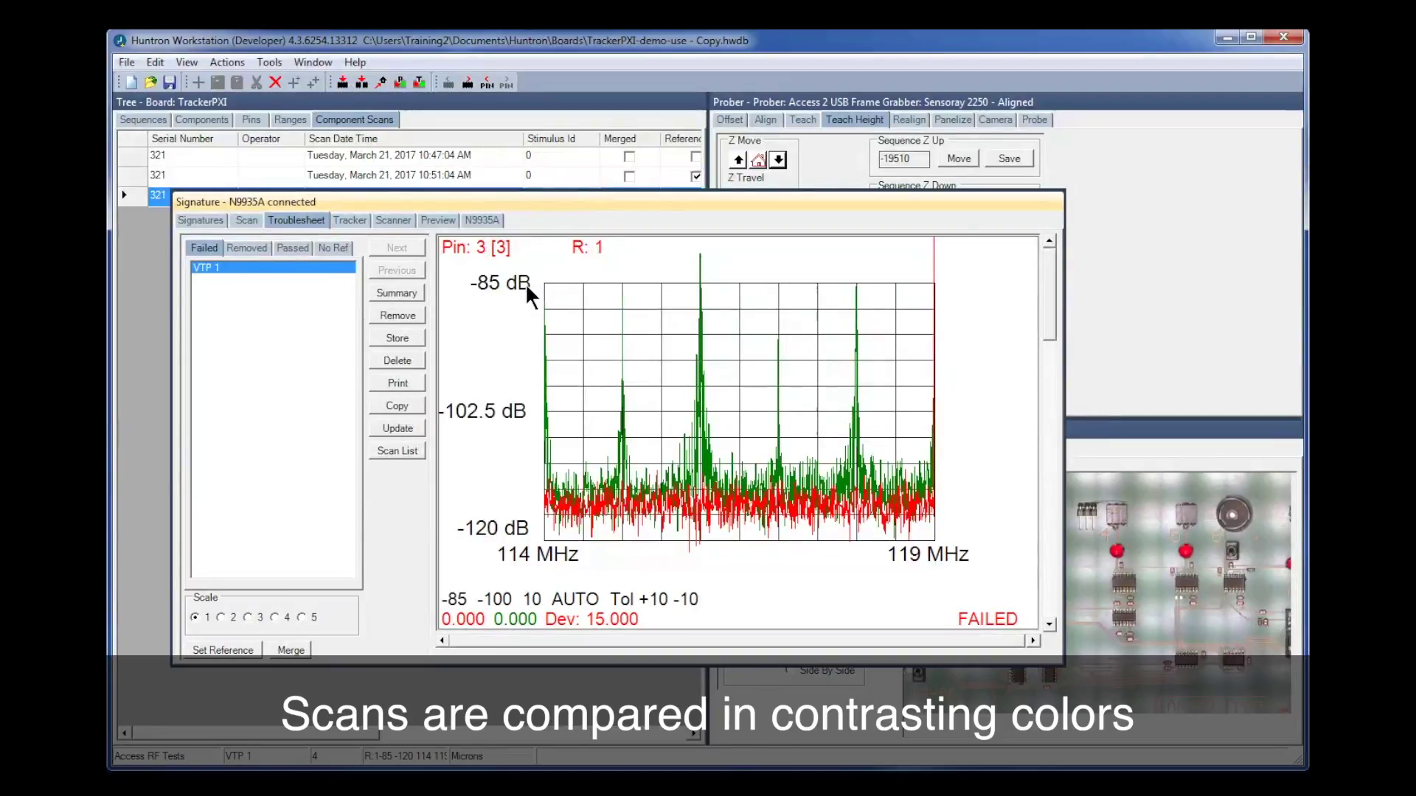
{"action": "left_click", "coordinate": [393, 385]}
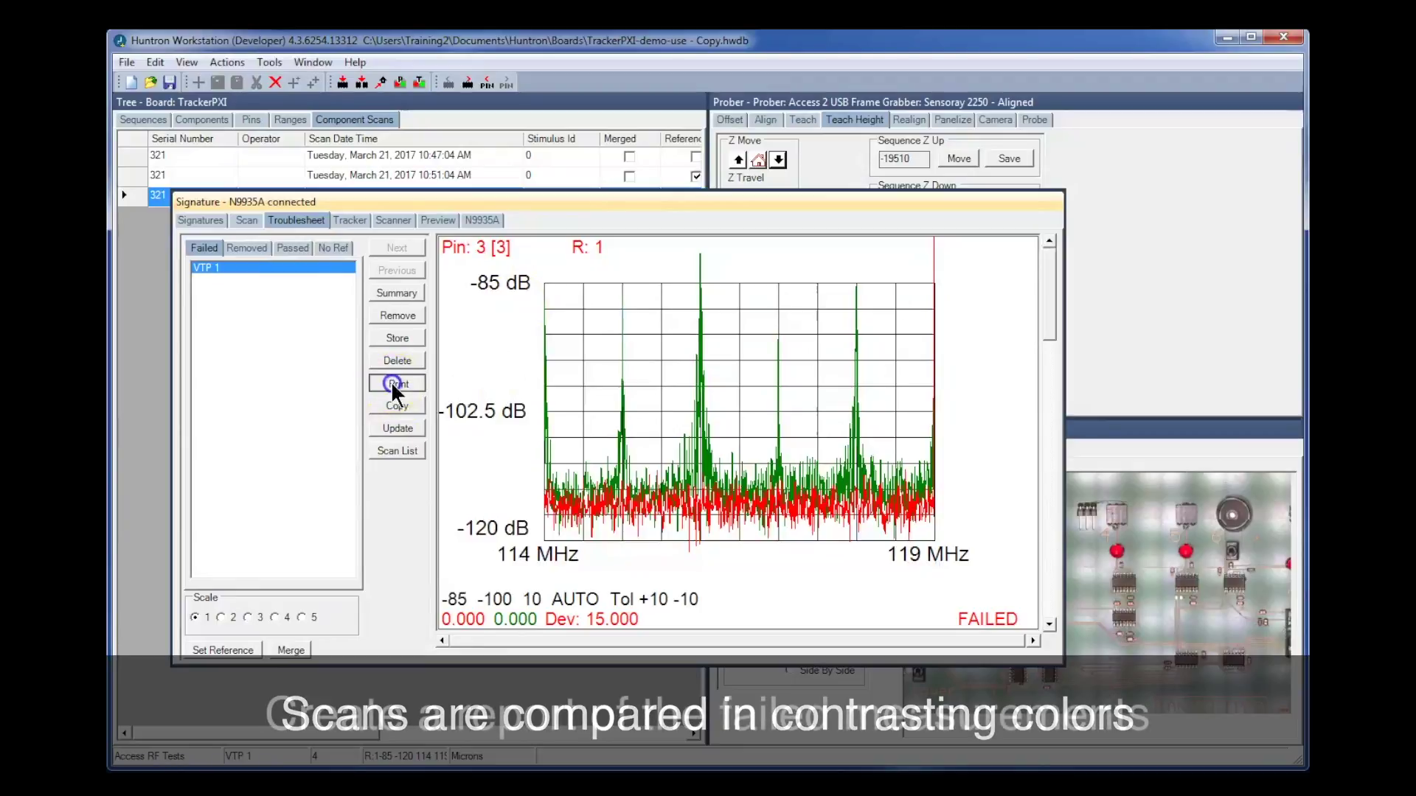
{"action": "left_click", "coordinate": [508, 311]}
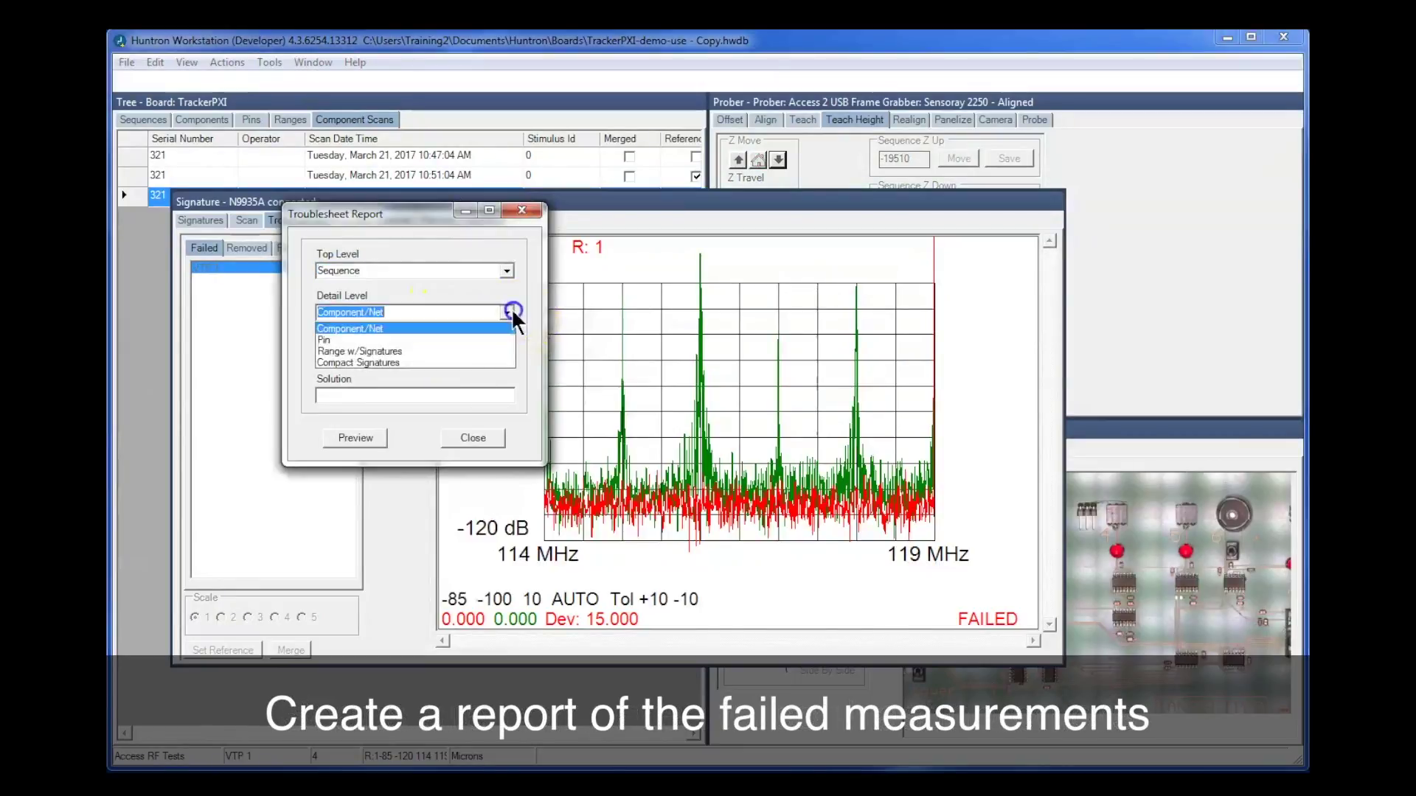
Preview the Troublesheet Report at Compact Signatures detail and show its export formats
{"action": "left_click", "coordinate": [466, 362]}
{"action": "left_click", "coordinate": [354, 438]}
{"action": "mouse_move", "coordinate": [1067, 255]}
{"action": "left_mouse_down"}
{"action": "mouse_move", "coordinate": [1058, 333]}
{"action": "mouse_move", "coordinate": [1063, 267]}
{"action": "left_mouse_up"}
{"action": "left_click", "coordinate": [233, 75]}
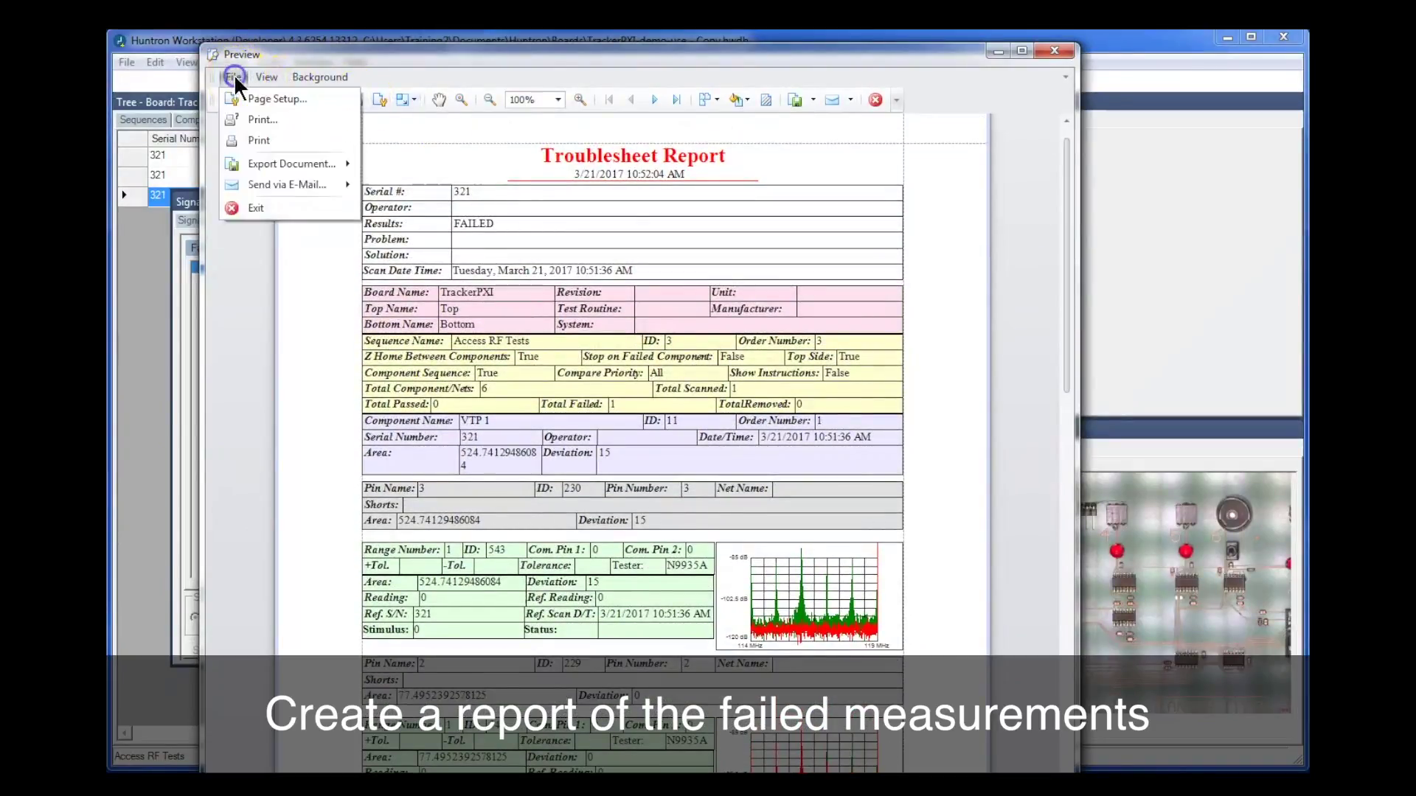
{"action": "mouse_move", "coordinate": [299, 162]}
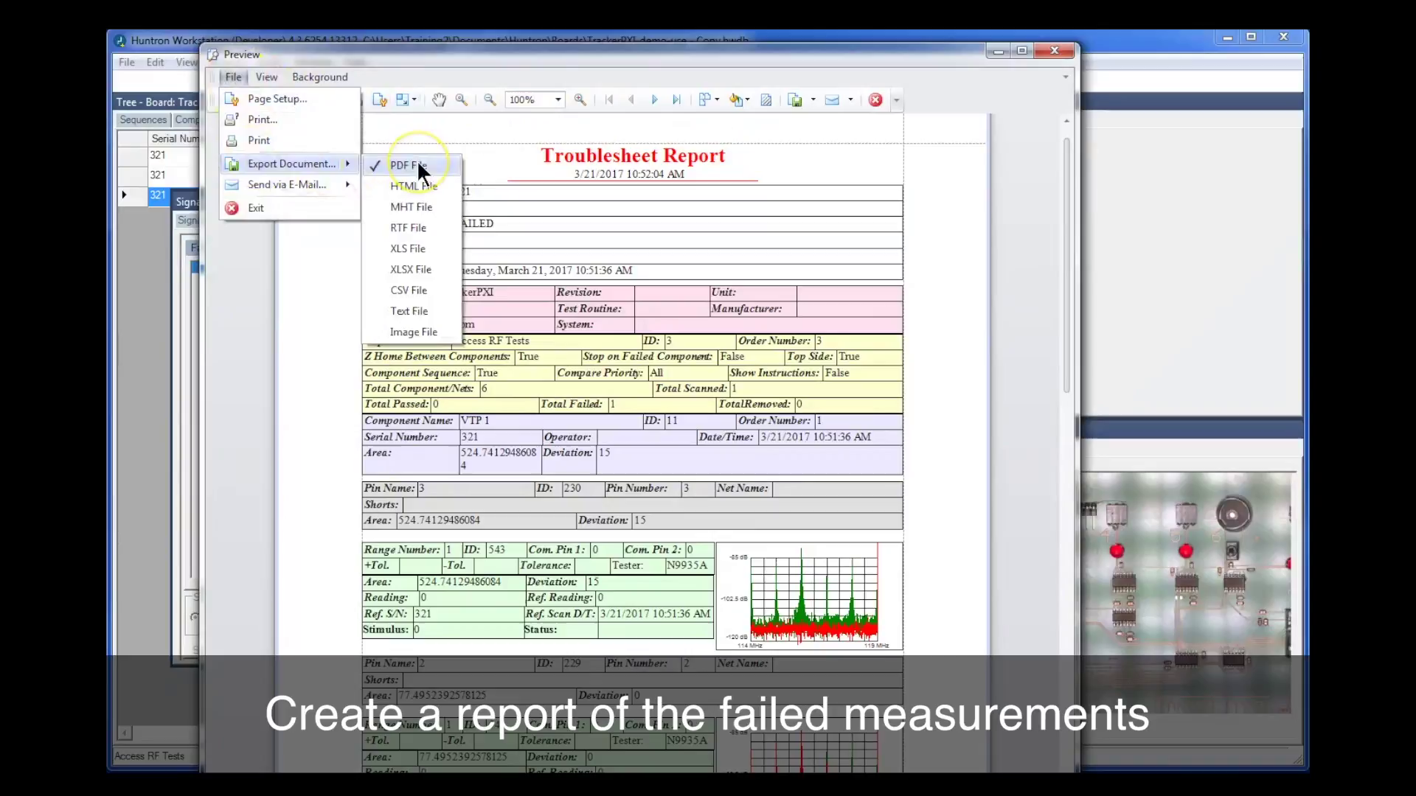